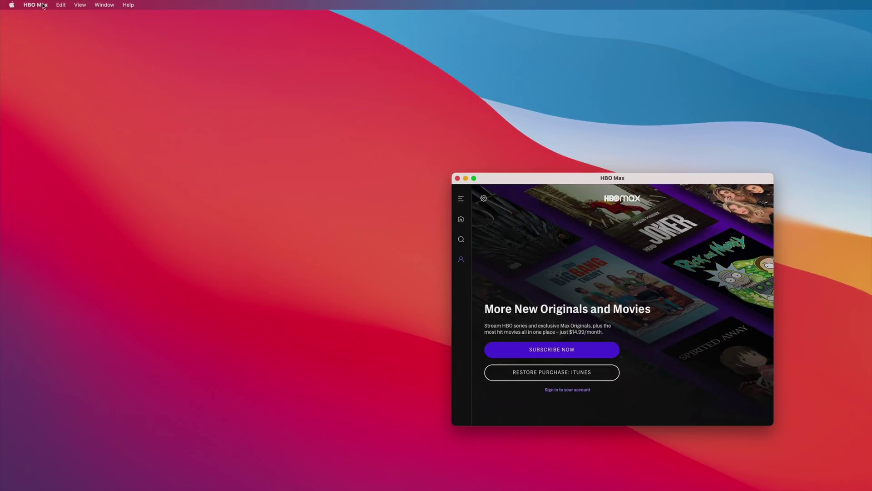
# - Find the Touch Alternatives feature in HBO Max and read its help explanation
pyautogui.click(44, 6)
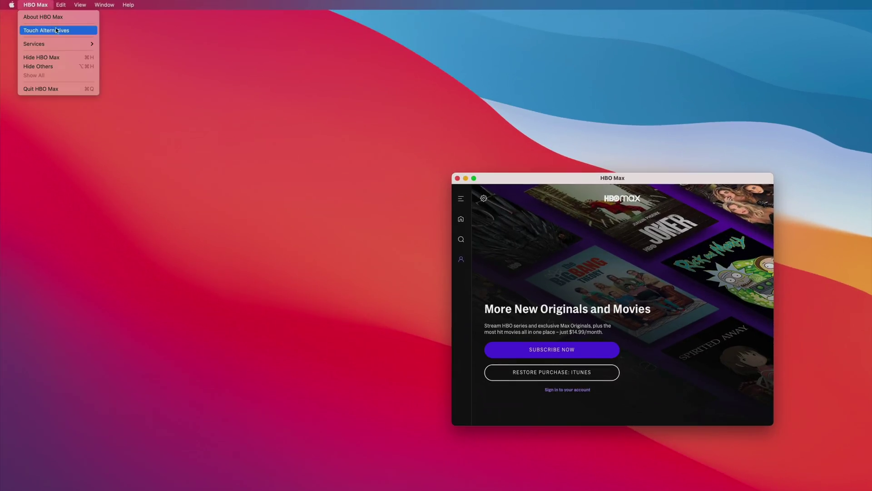
pyautogui.click(89, 33)
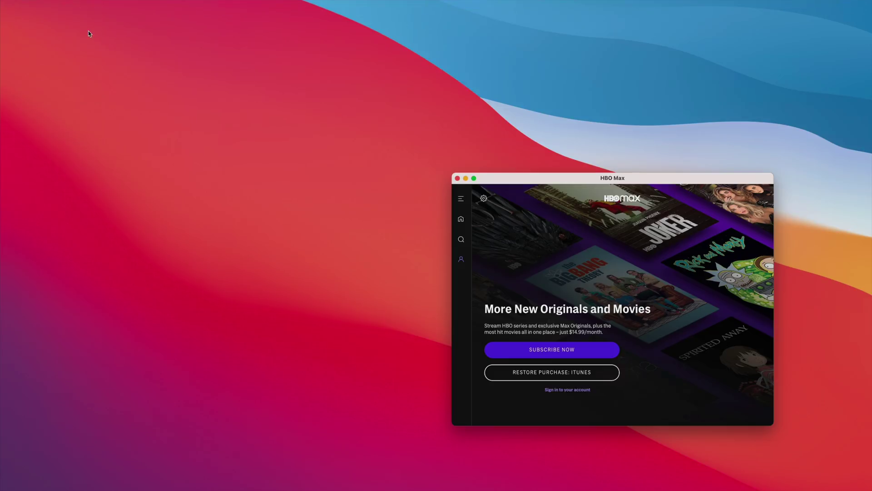
pyautogui.click(128, 5)
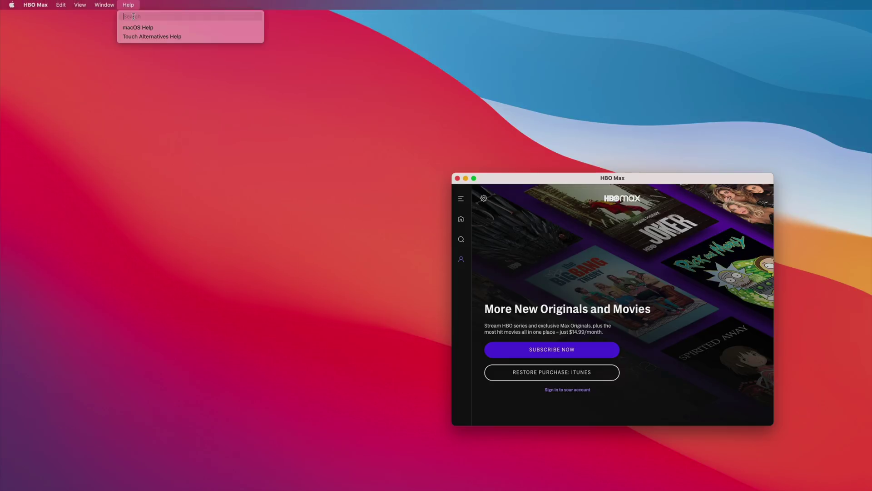
pyautogui.click(144, 37)
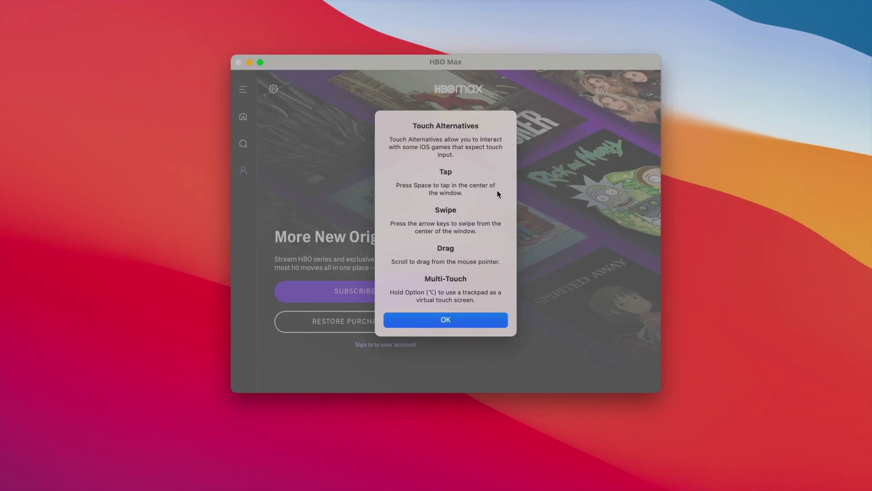
pyautogui.click(460, 318)
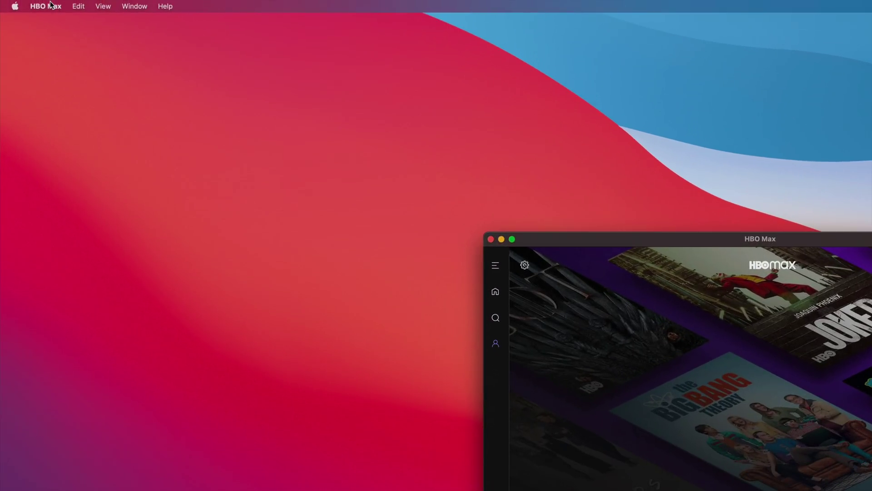
# - Enable Touch Alternatives in HBO Max Preferences with only Swipe on, then close Preferences
pyautogui.click(29, 4)
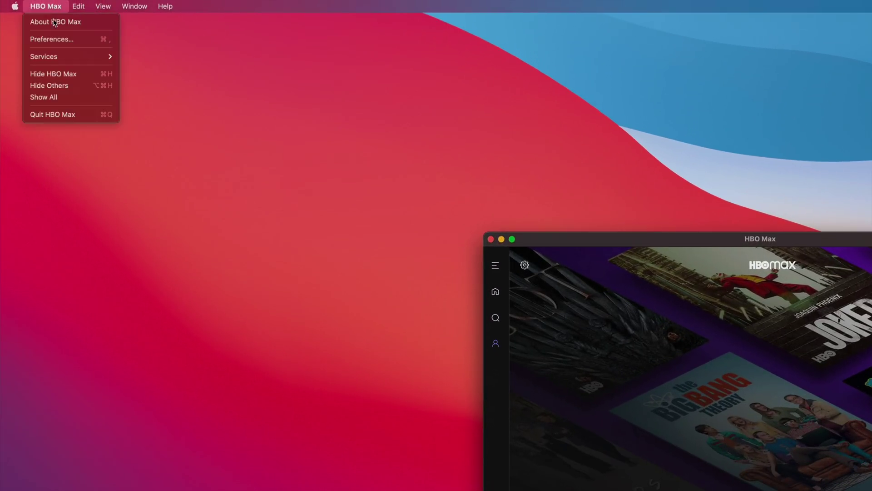
pyautogui.click(86, 40)
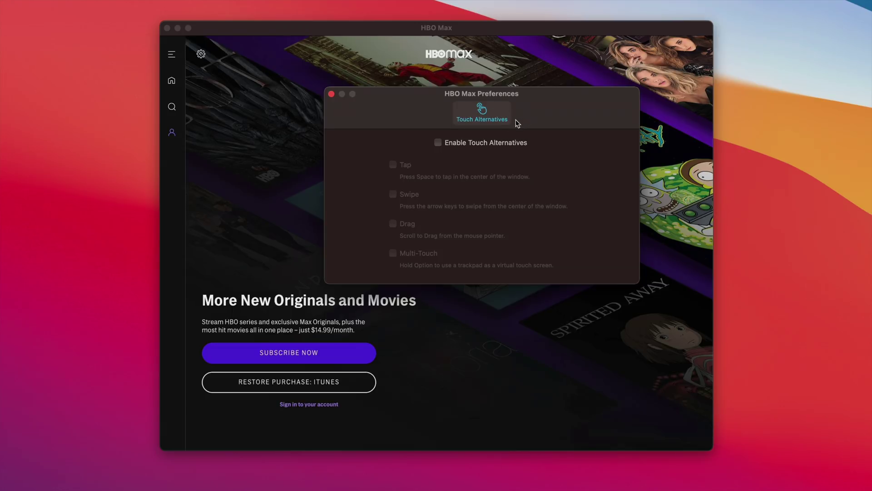
pyautogui.click(453, 143)
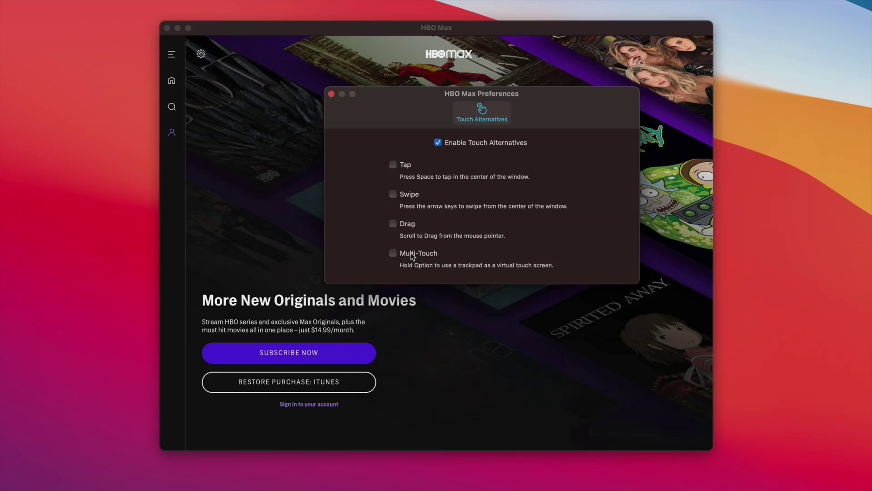
pyautogui.click(393, 194)
pyautogui.click(394, 252)
pyautogui.click(393, 252)
pyautogui.click(393, 223)
pyautogui.click(332, 94)
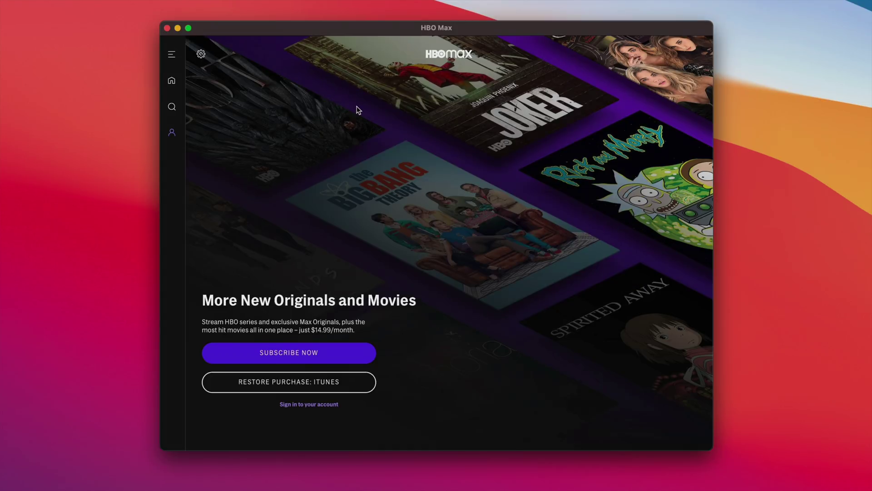
pyautogui.hscroll(3, 358, 110)
pyautogui.hscroll(-1, 358, 110)
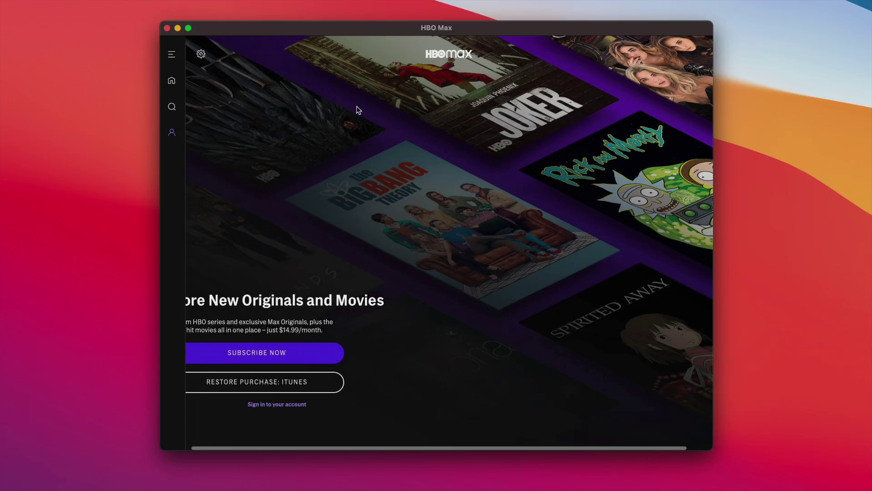
pyautogui.hscroll(-3, 358, 110)
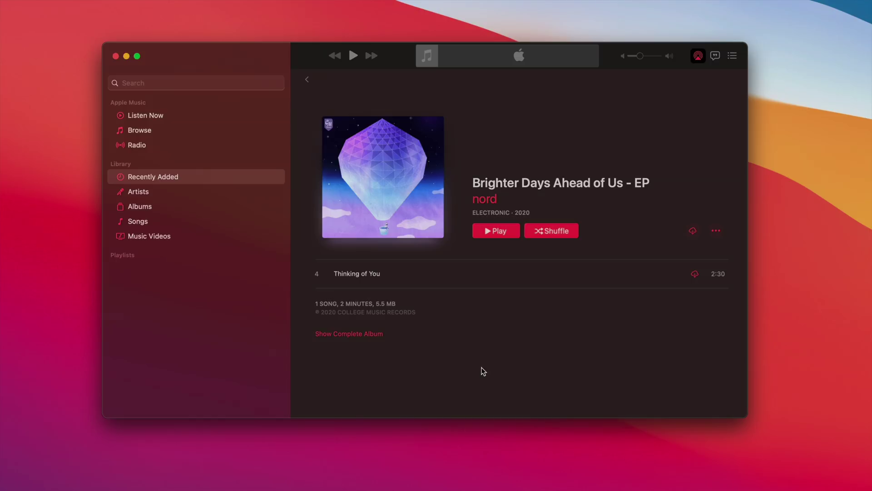
# - Check Music's AirPlay output device list, dismiss it, and minimize the Music window
pyautogui.click(698, 57)
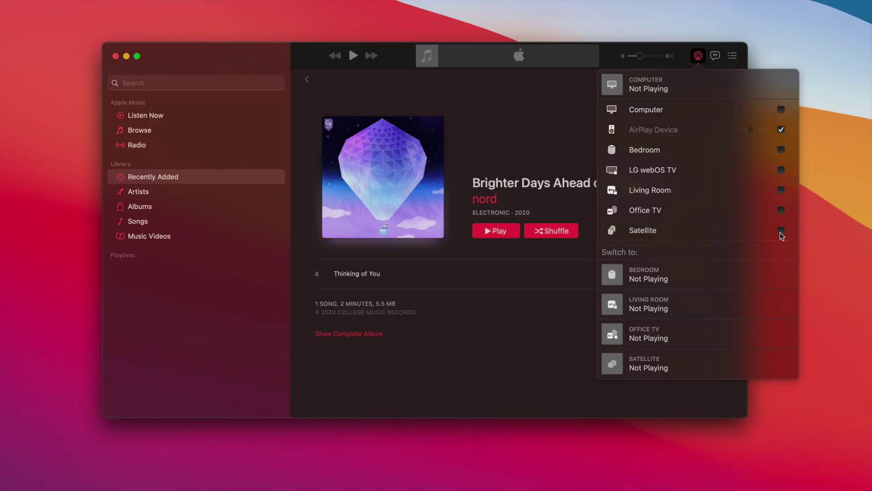
pyautogui.click(550, 329)
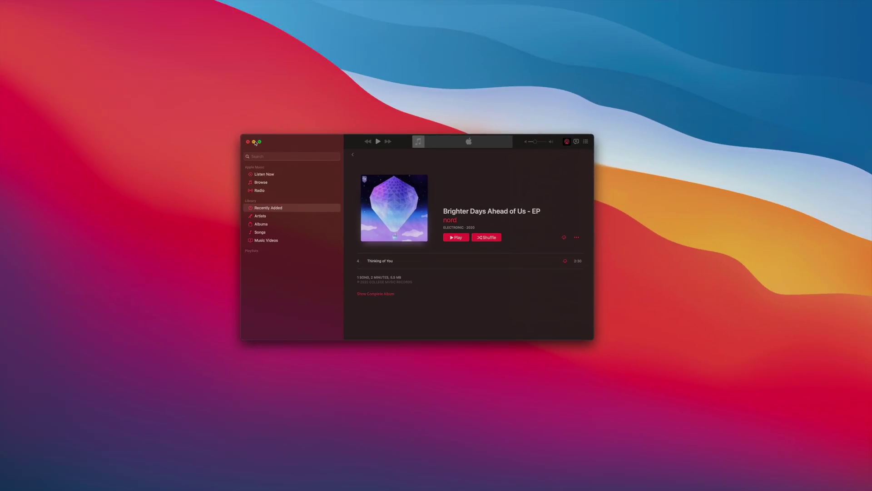
pyautogui.click(127, 56)
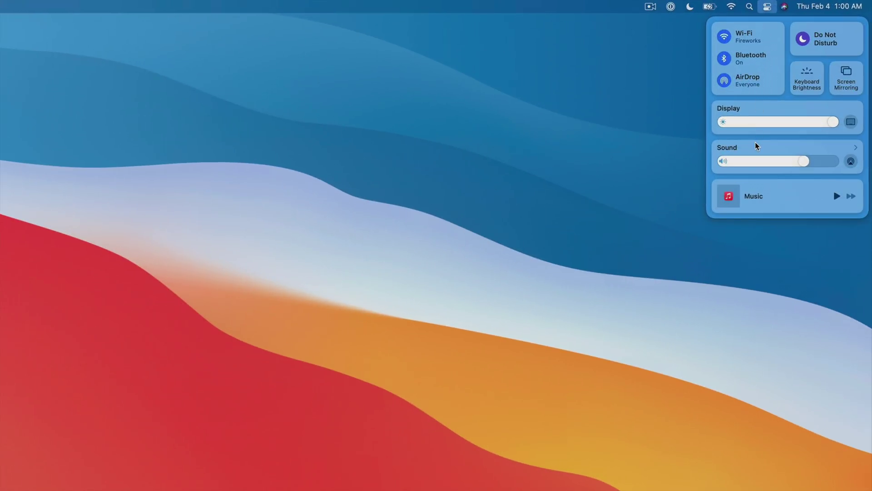
# - Expand Control Center's Sound module to list every AirPlay output device
pyautogui.click(756, 144)
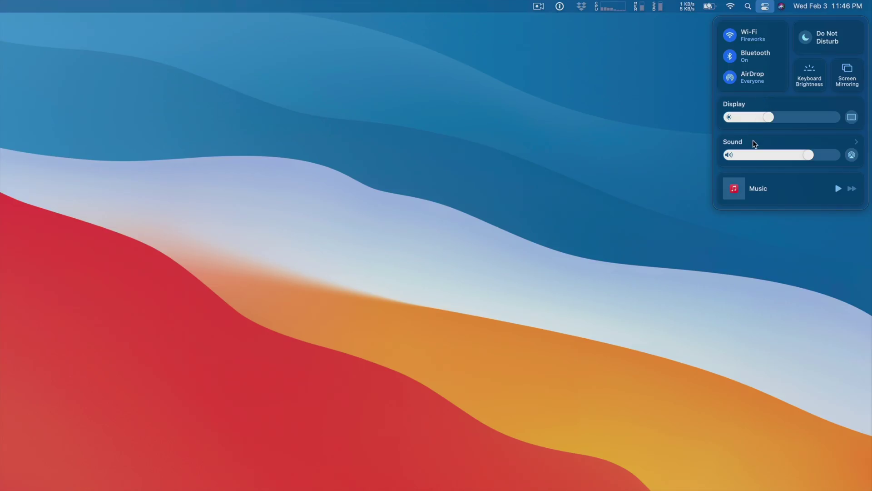
# - Change Control Center's sound output from MacBook Pro Speakers to the Satellite speaker
pyautogui.click(753, 142)
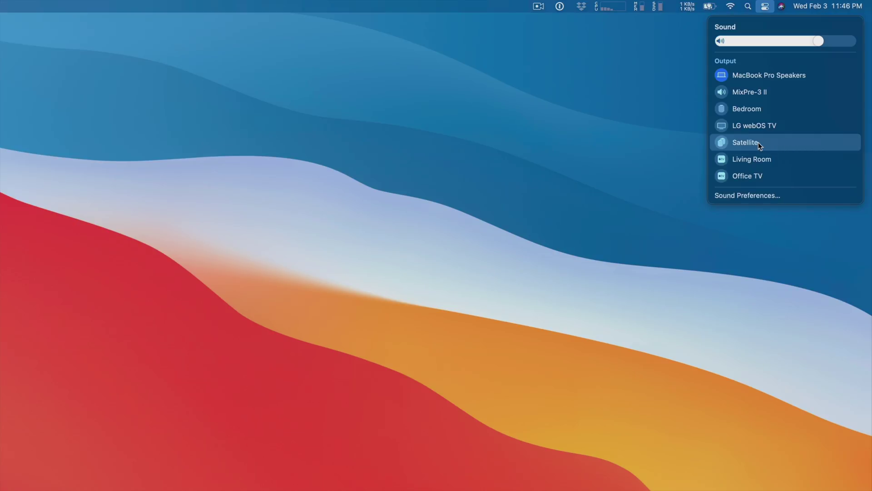
pyautogui.click(722, 142)
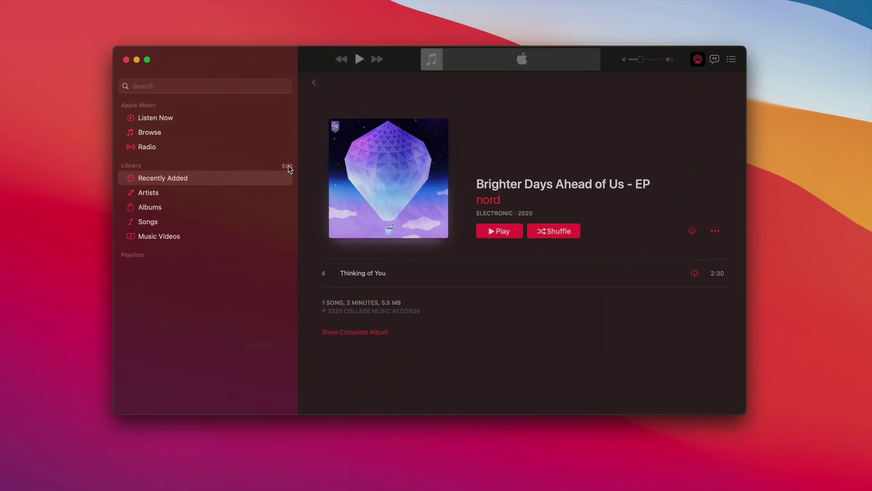
# - Add Made For You to Music's Library sidebar sections
pyautogui.click(287, 166)
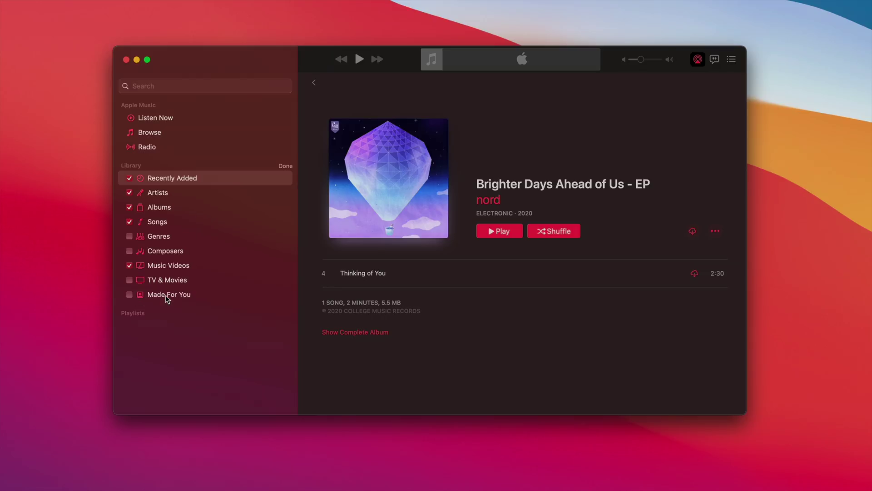
pyautogui.click(129, 294)
pyautogui.click(286, 166)
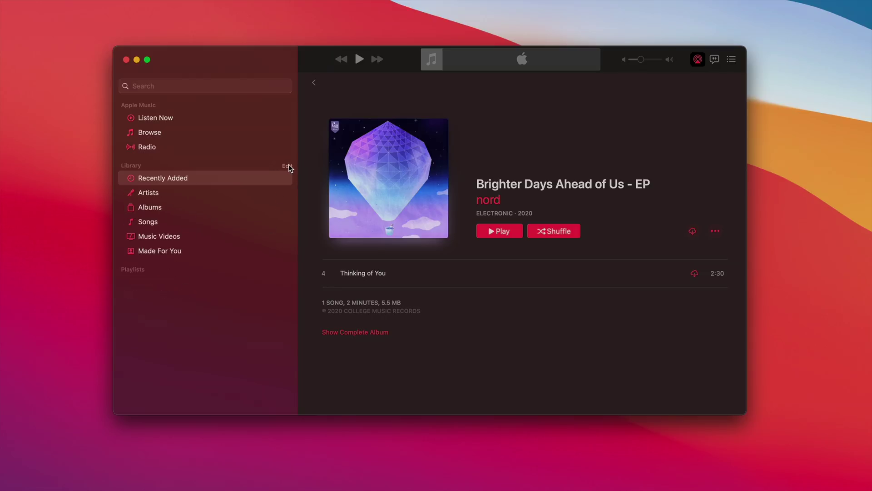
# - Open Made For You and browse its Favorites Mix and New Music Mix playlists
pyautogui.click(180, 251)
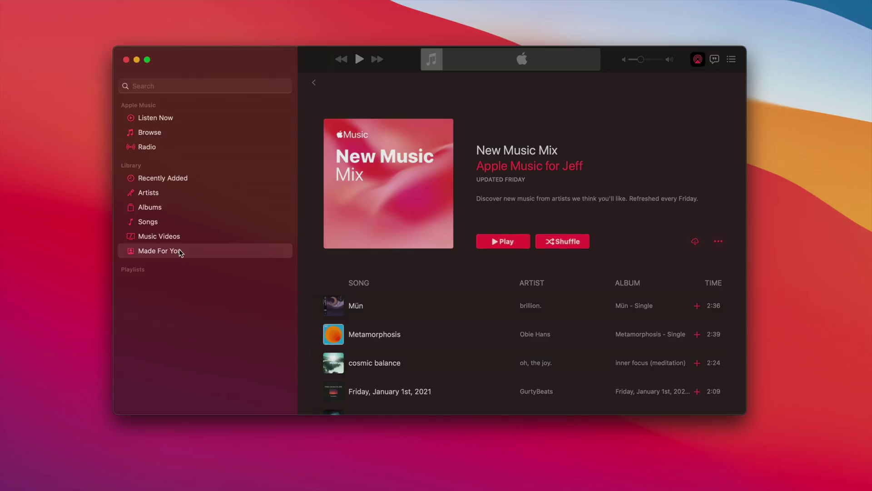
pyautogui.click(181, 251)
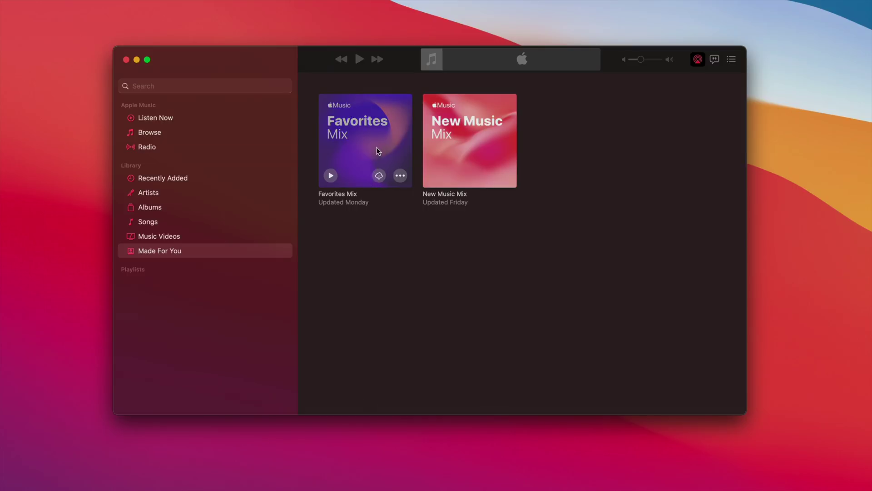
pyautogui.moveTo(466, 135)
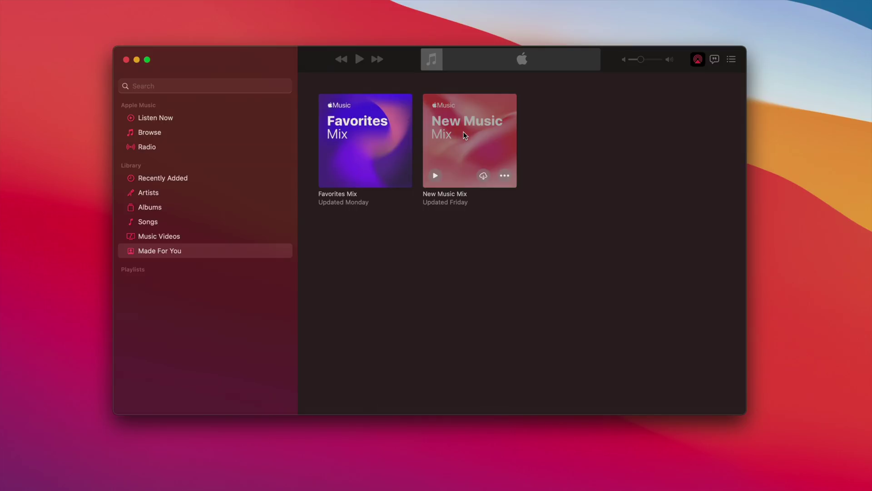
pyautogui.click(466, 135)
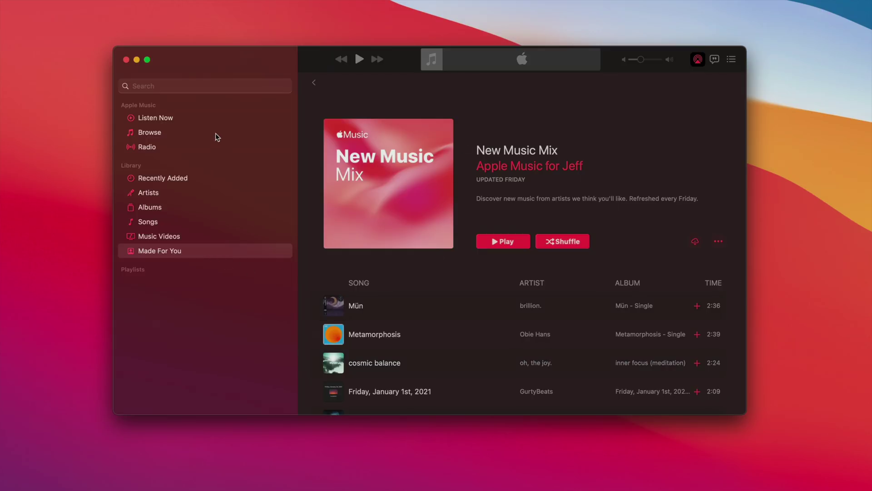
pyautogui.click(196, 118)
pyautogui.moveTo(366, 321)
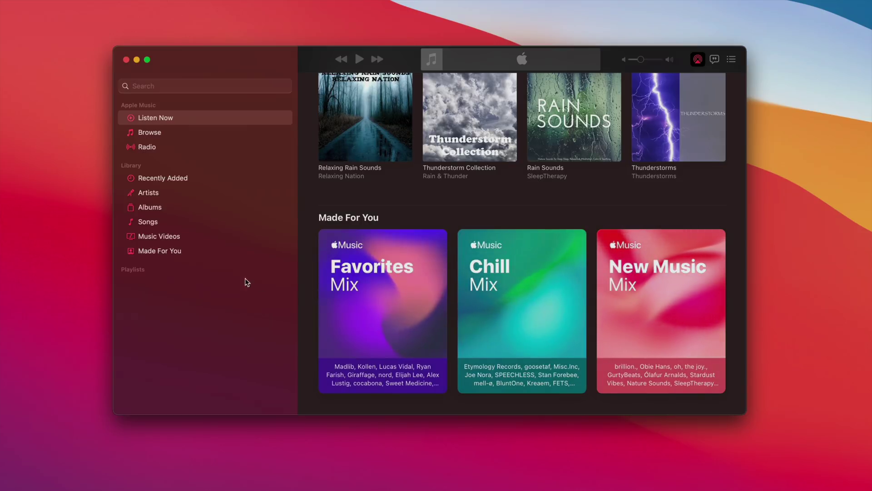
pyautogui.click(160, 251)
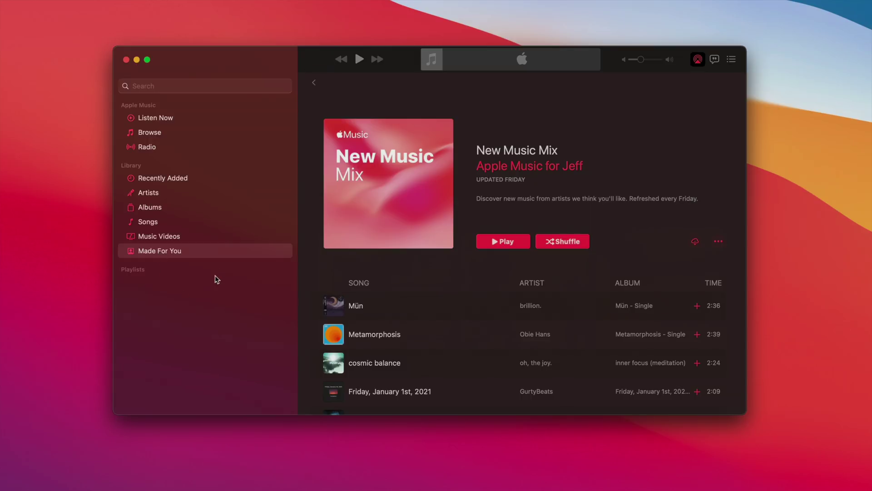
pyautogui.click(215, 250)
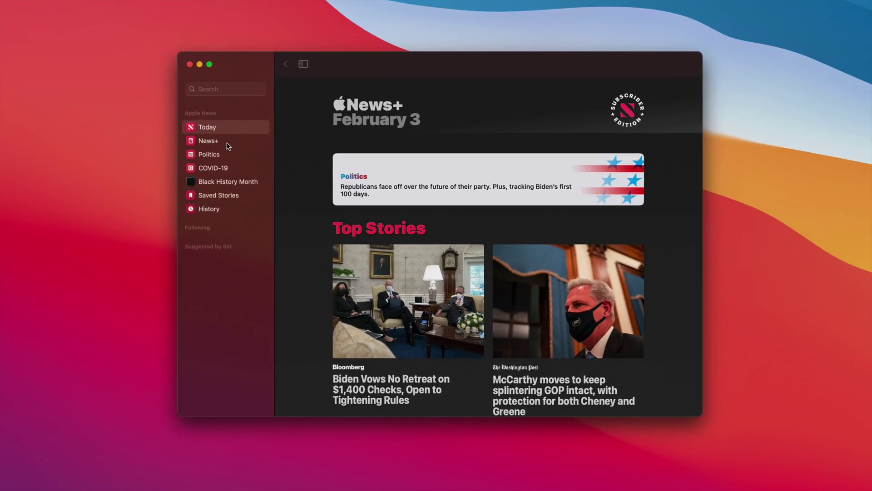
# - Browse the News+ library's Downloaded and Newspapers views, then filter the Catalog to Sports
pyautogui.click(228, 144)
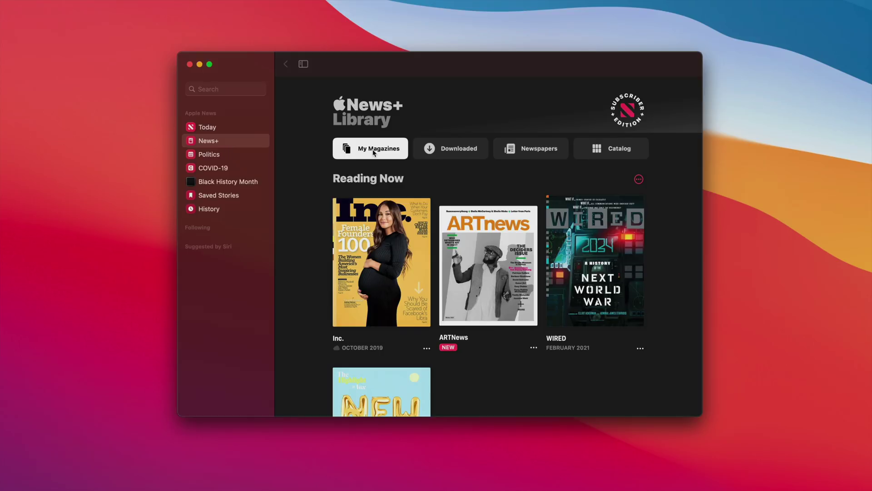
pyautogui.scroll(-5, 595, 278)
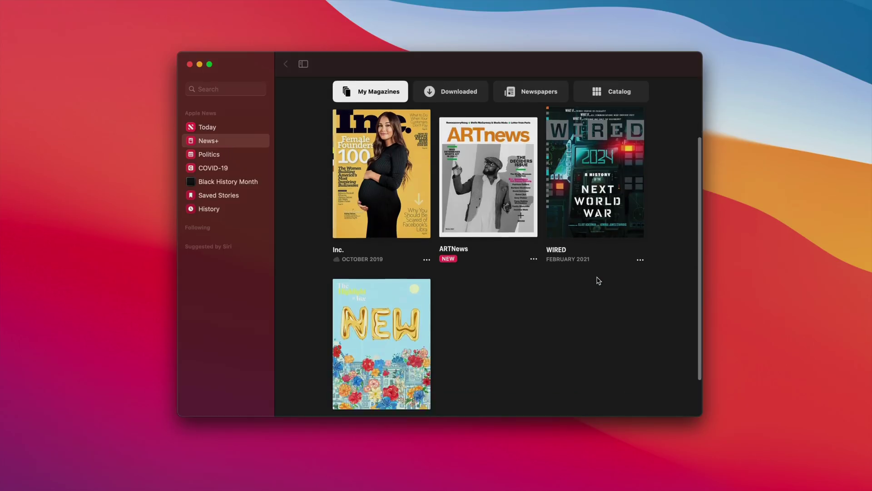
pyautogui.scroll(4, 533, 268)
pyautogui.scroll(2, 532, 265)
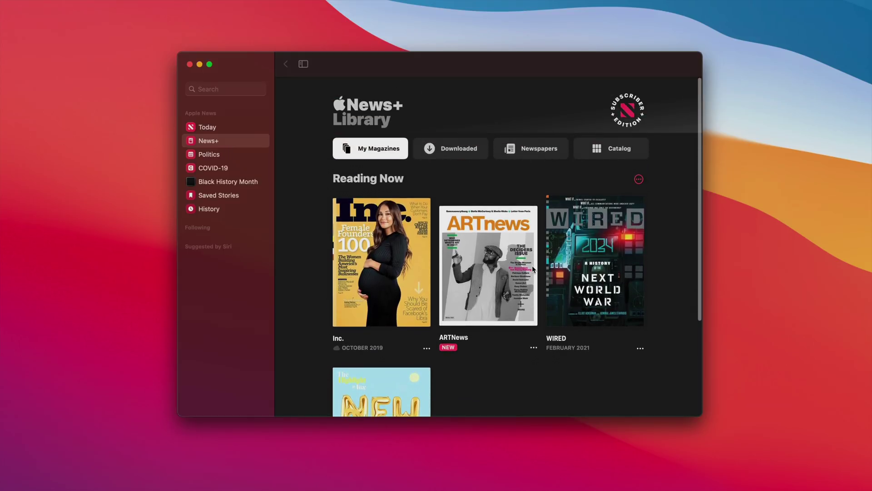
pyautogui.click(458, 153)
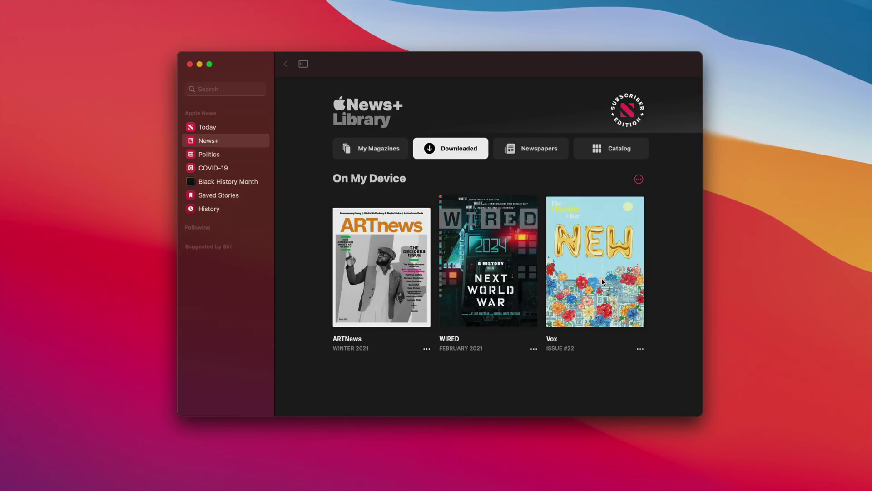
pyautogui.click(552, 156)
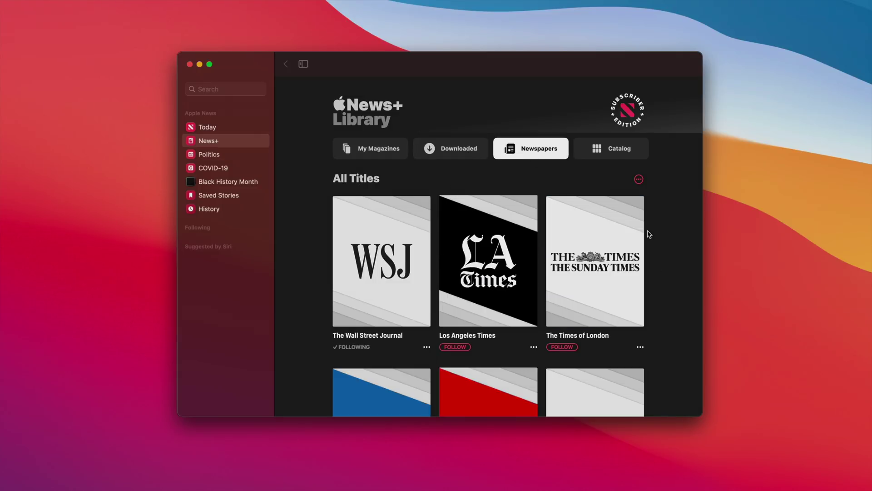
pyautogui.click(614, 156)
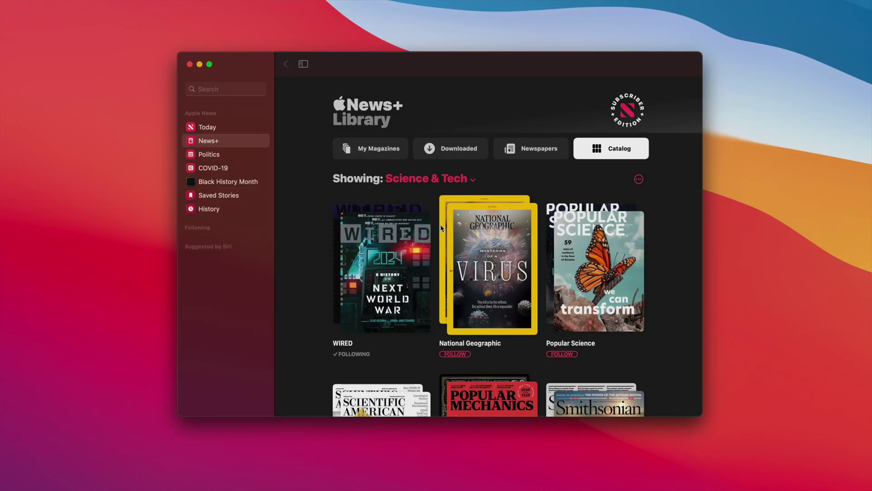
pyautogui.click(439, 178)
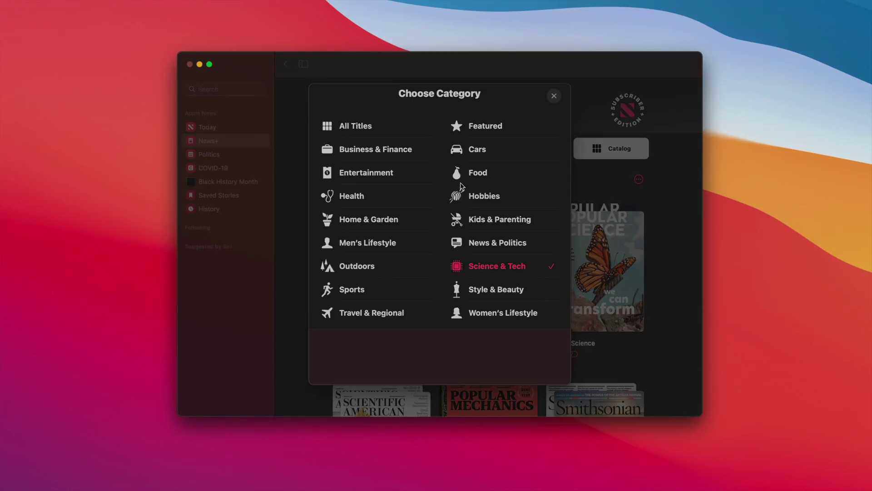
pyautogui.click(382, 292)
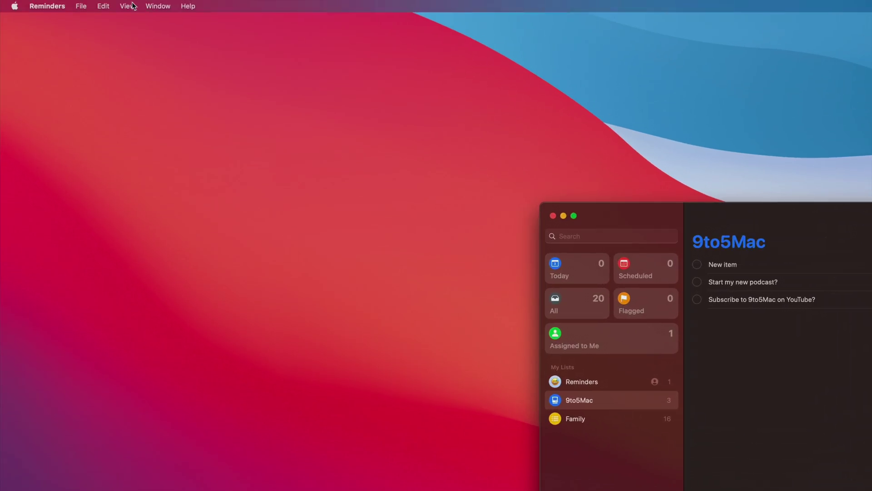
# - Try View > Sort By options: Title, Priority, Creation Date, then Due Date with latest first
pyautogui.click(131, 6)
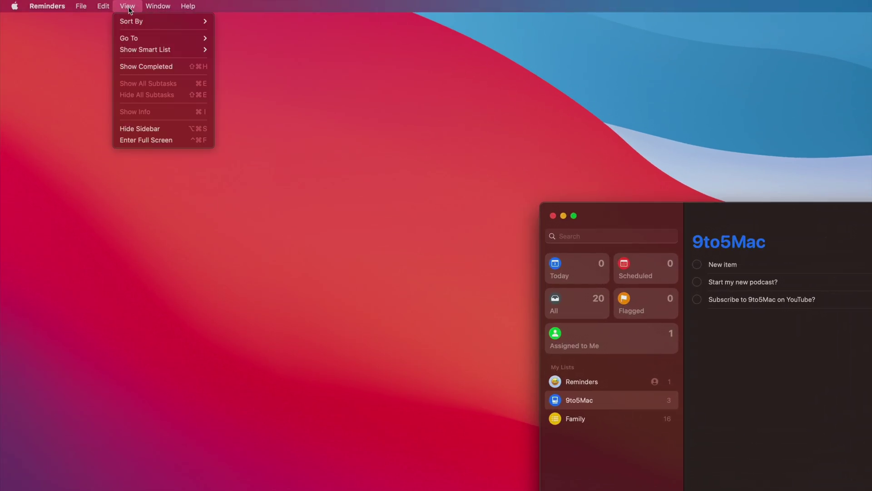
pyautogui.moveTo(134, 20)
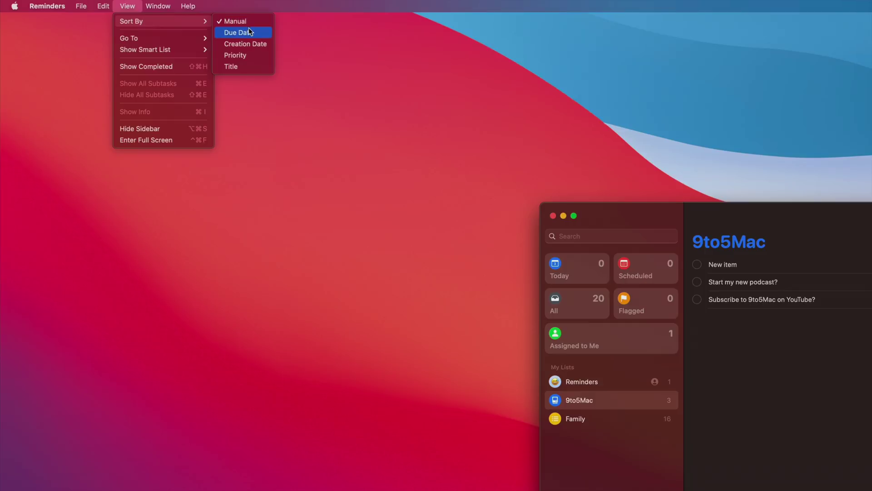
pyautogui.click(254, 68)
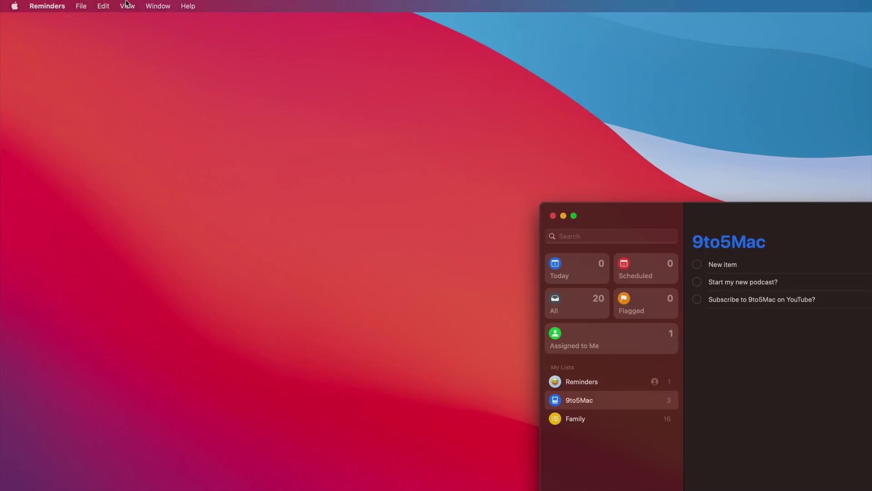
pyautogui.click(127, 5)
pyautogui.moveTo(139, 21)
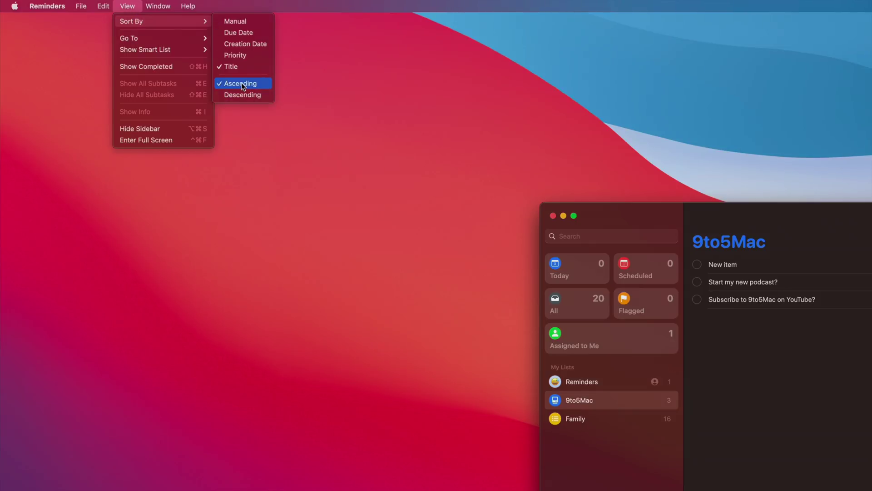
pyautogui.click(245, 56)
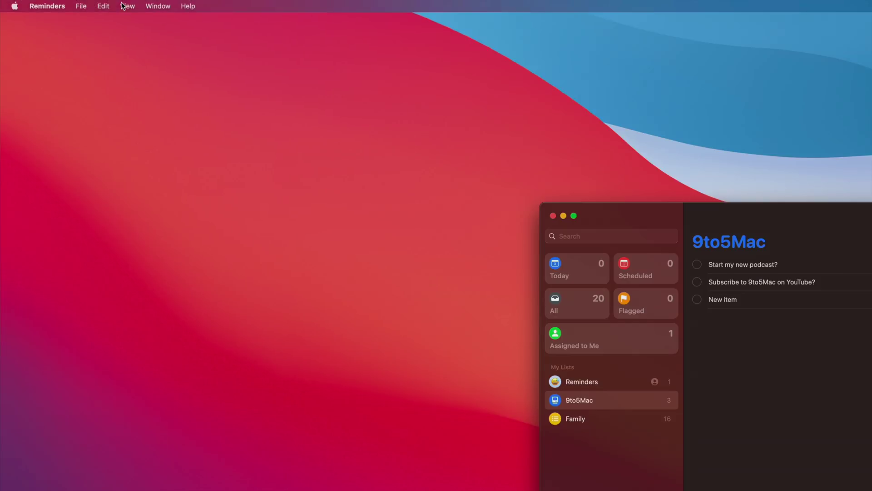
pyautogui.click(123, 6)
pyautogui.moveTo(137, 21)
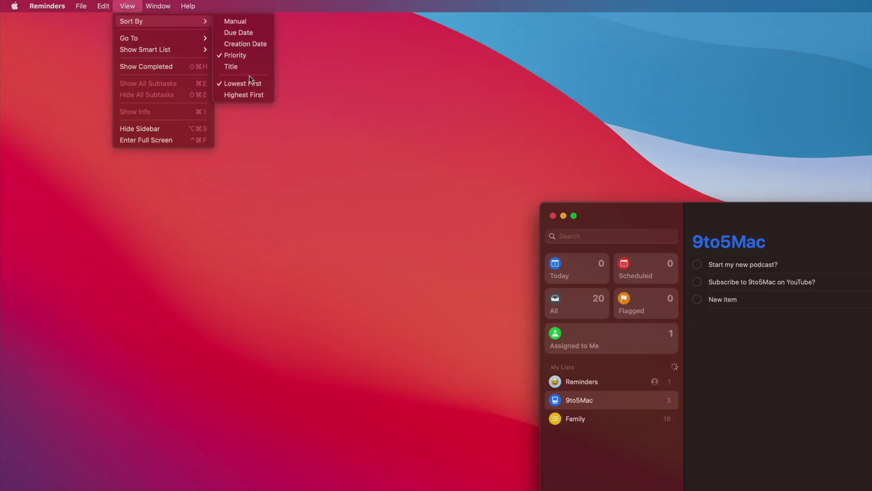
pyautogui.click(228, 42)
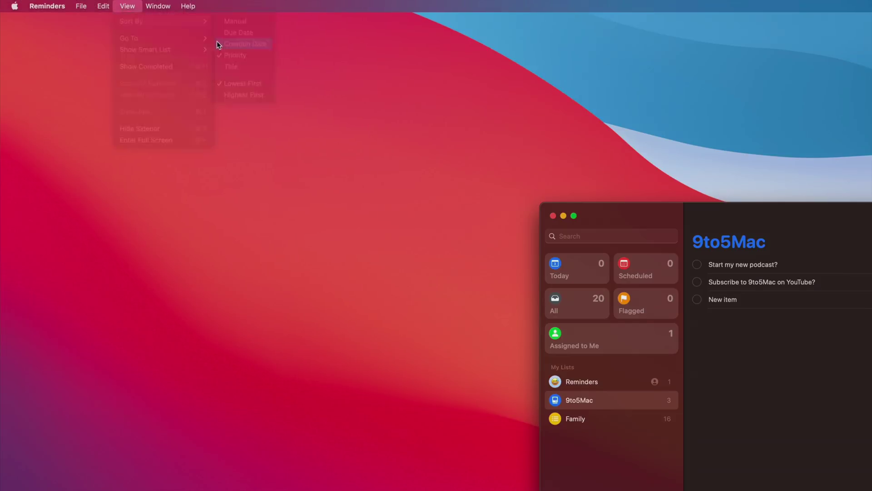
pyautogui.click(124, 4)
pyautogui.moveTo(161, 23)
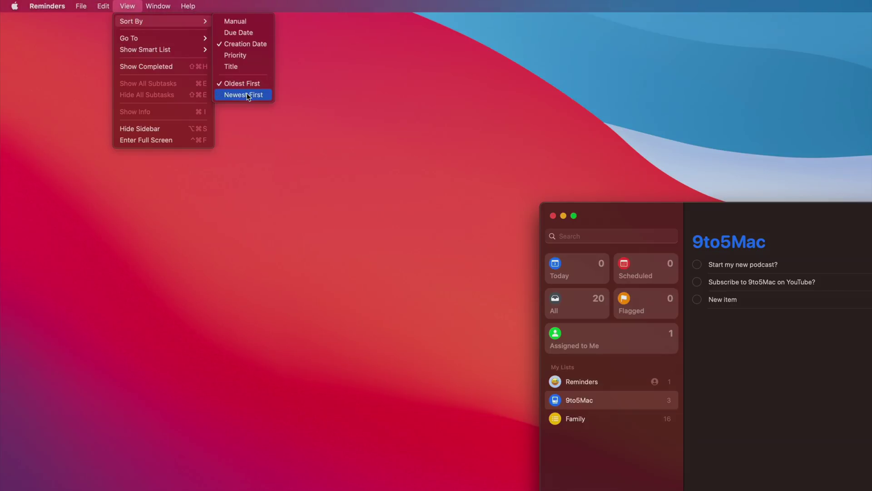
pyautogui.click(250, 32)
pyautogui.click(122, 4)
pyautogui.moveTo(141, 21)
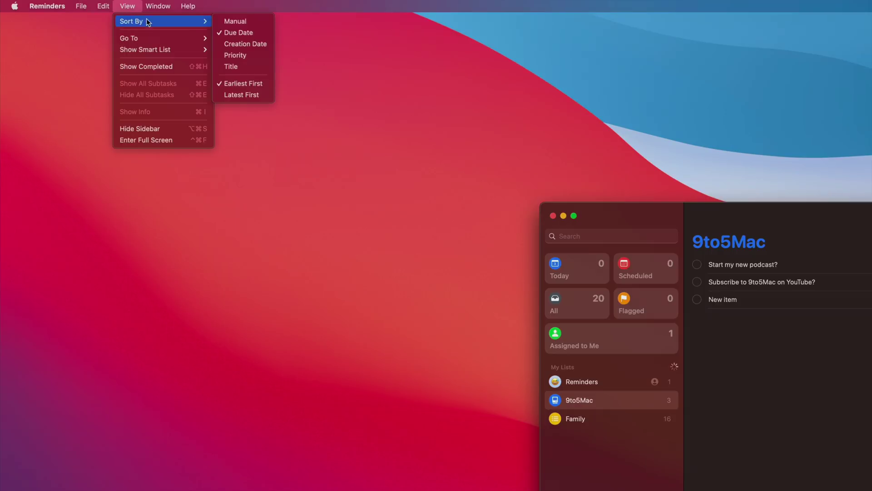
pyautogui.click(245, 94)
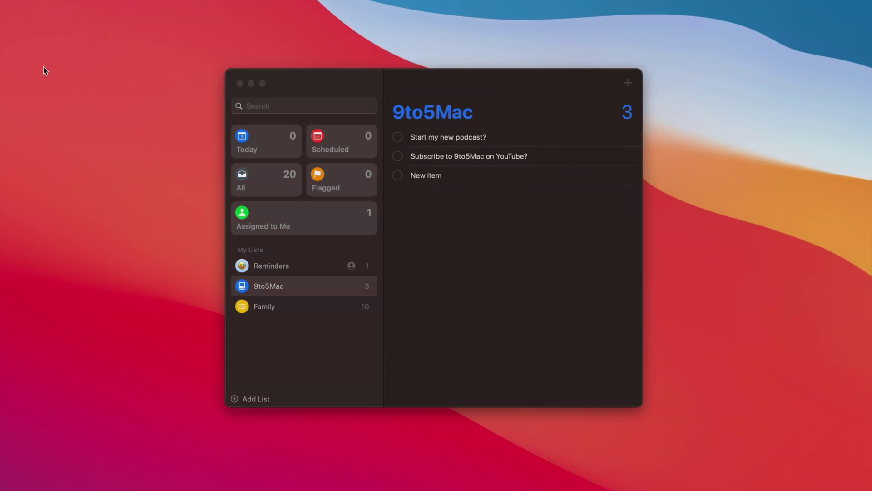
# - Use the 9to5Mac list's context menu to sort by Title in descending order
pyautogui.rightClick(319, 286)
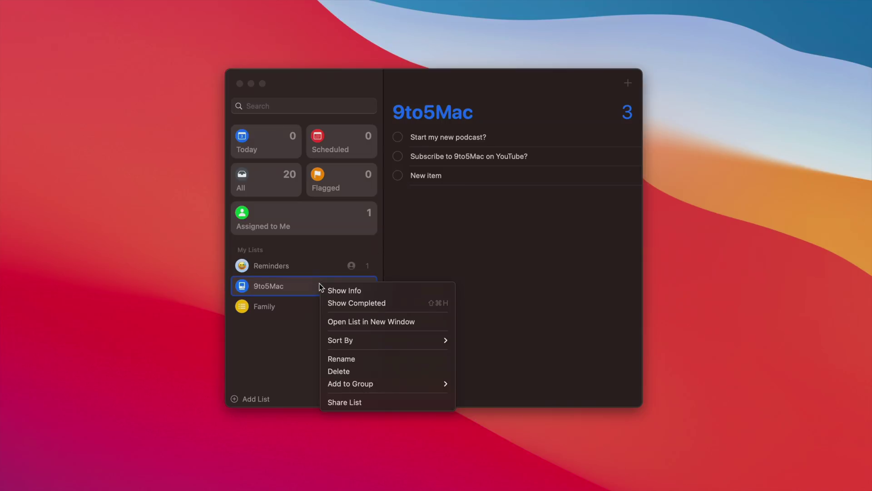
pyautogui.moveTo(362, 339)
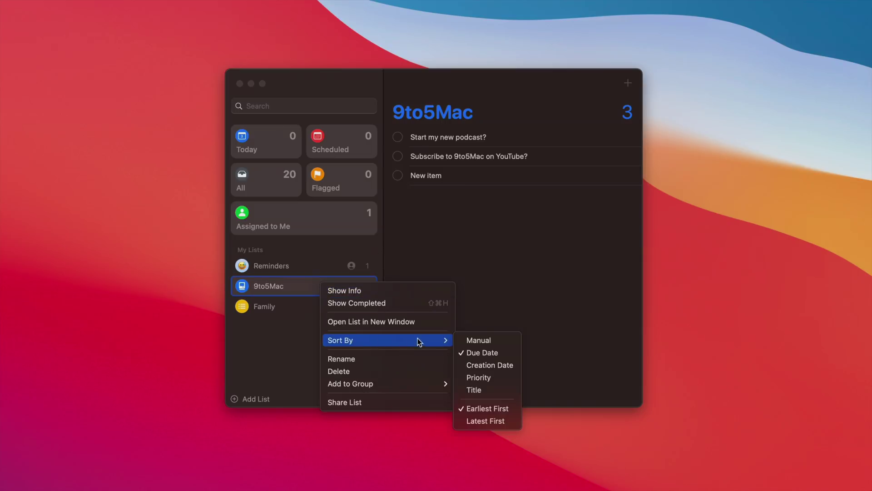
pyautogui.click(487, 379)
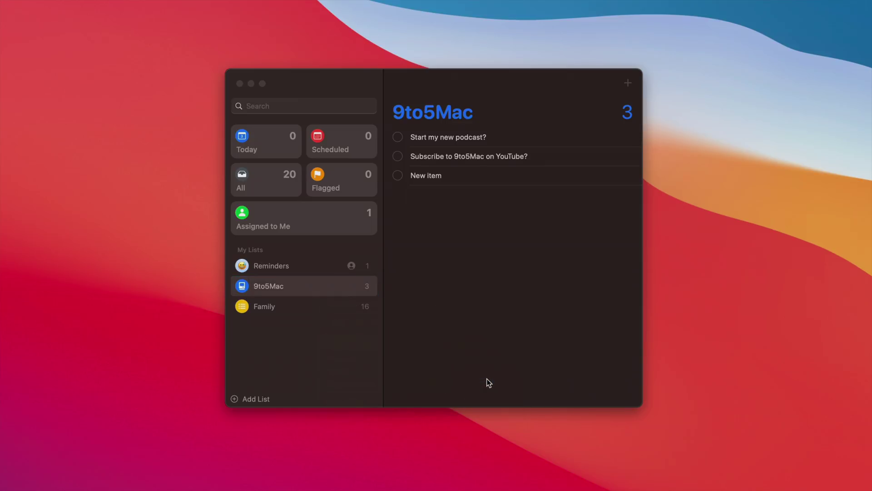
pyautogui.rightClick(349, 285)
pyautogui.moveTo(459, 342)
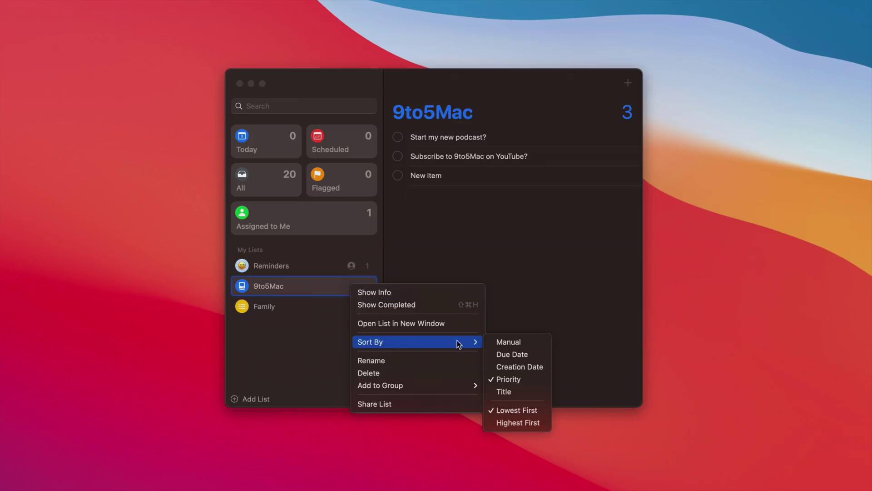
pyautogui.click(530, 423)
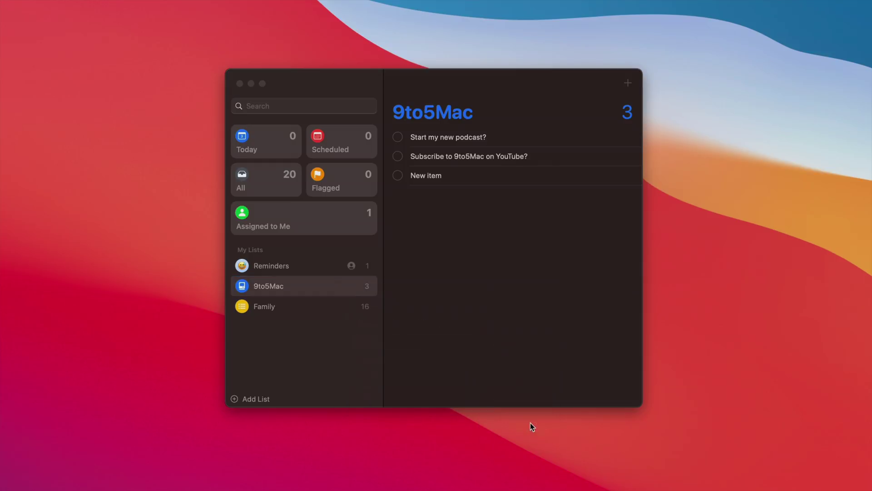
pyautogui.rightClick(344, 287)
pyautogui.moveTo(403, 339)
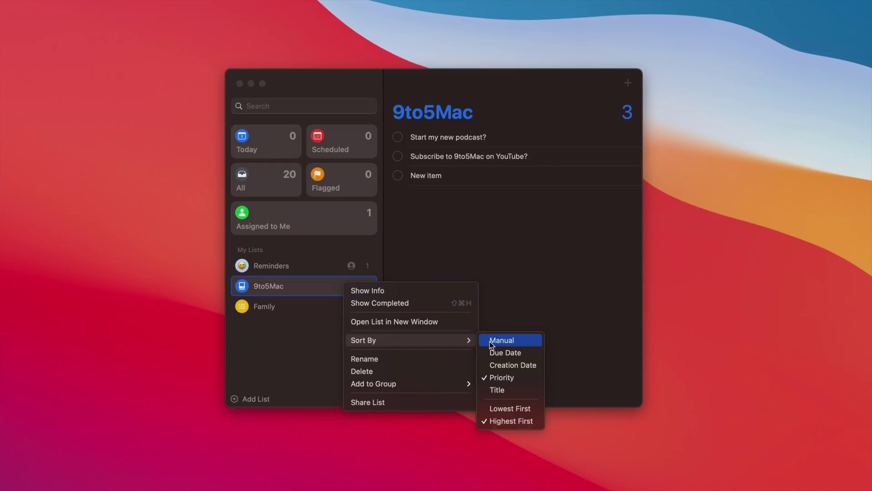
pyautogui.click(510, 390)
pyautogui.rightClick(318, 288)
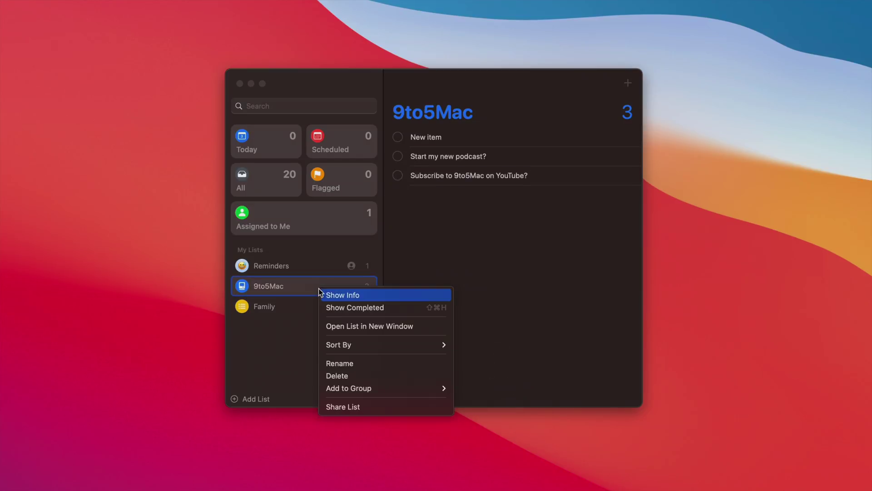
pyautogui.moveTo(406, 344)
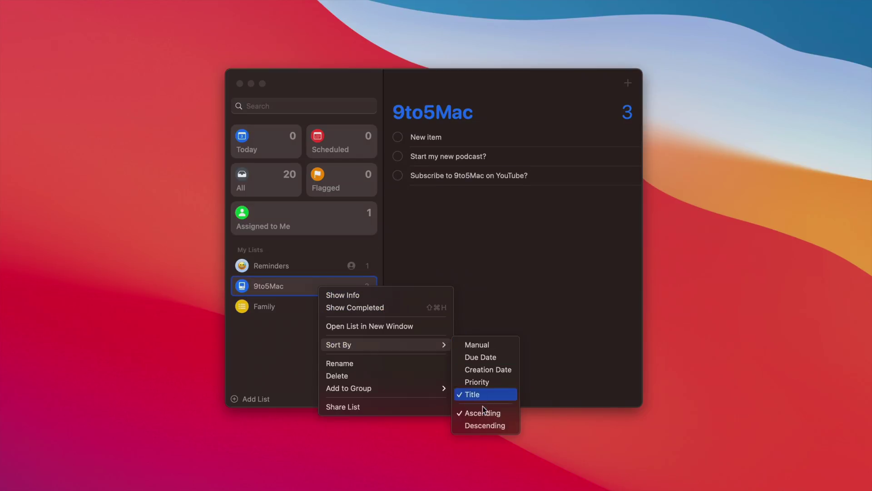
pyautogui.click(486, 425)
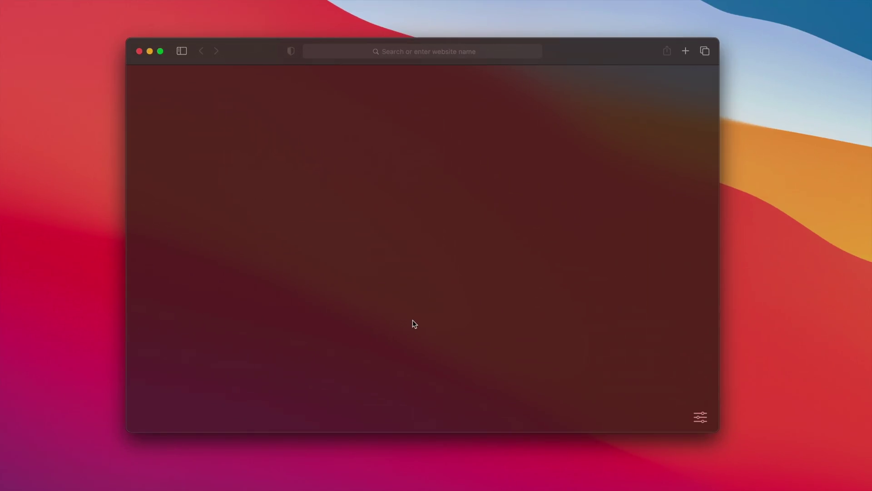
# - Turn on the Favorites and Privacy Report sections for Safari's start page
pyautogui.click(700, 418)
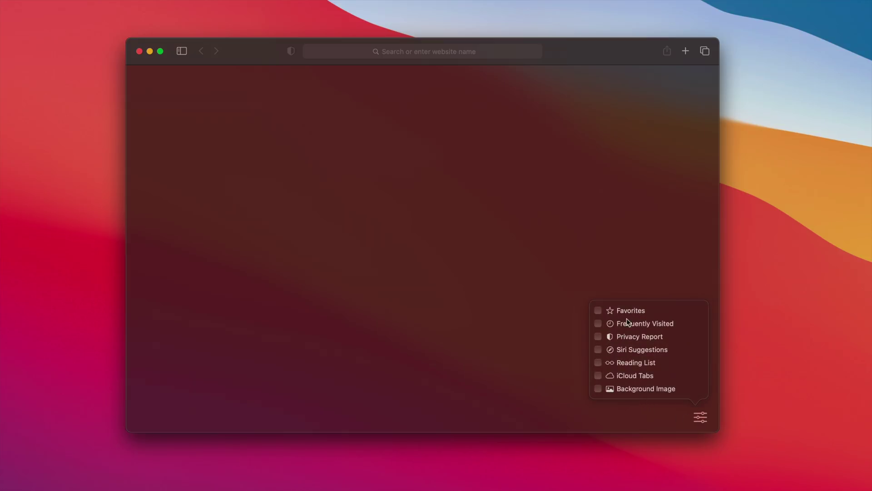
pyautogui.click(600, 312)
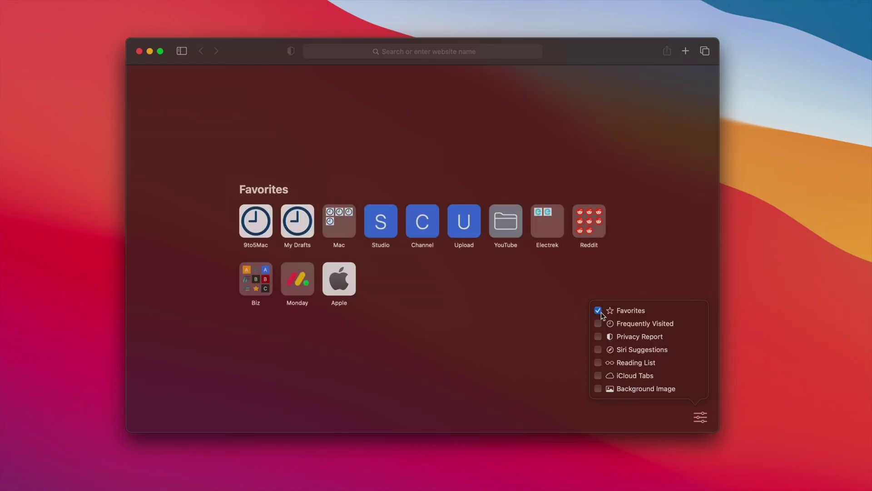
pyautogui.click(599, 311)
pyautogui.click(599, 310)
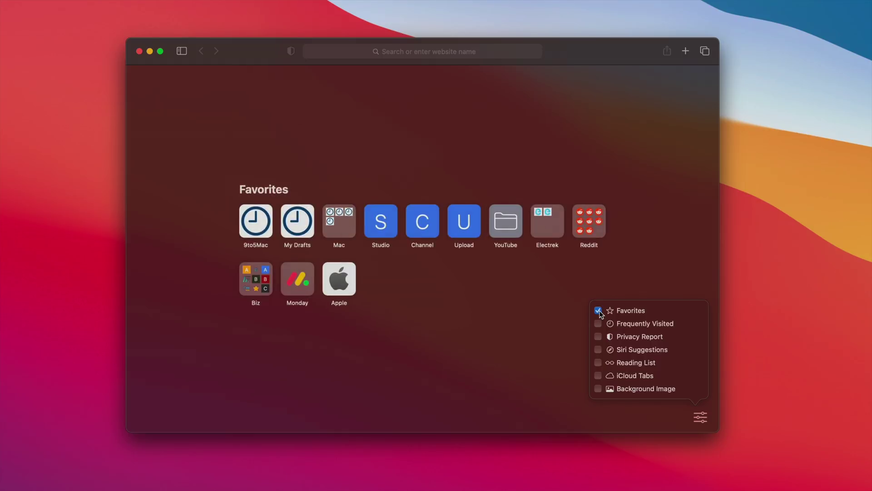
pyautogui.click(598, 337)
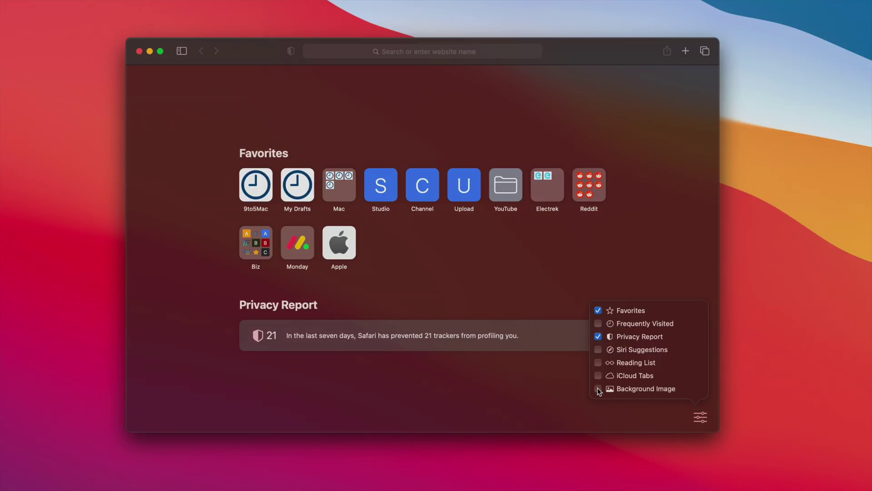
# - Set the orange, beige and blue wallpaper as the start page background, then open the 9to5Mac favorite
pyautogui.click(598, 389)
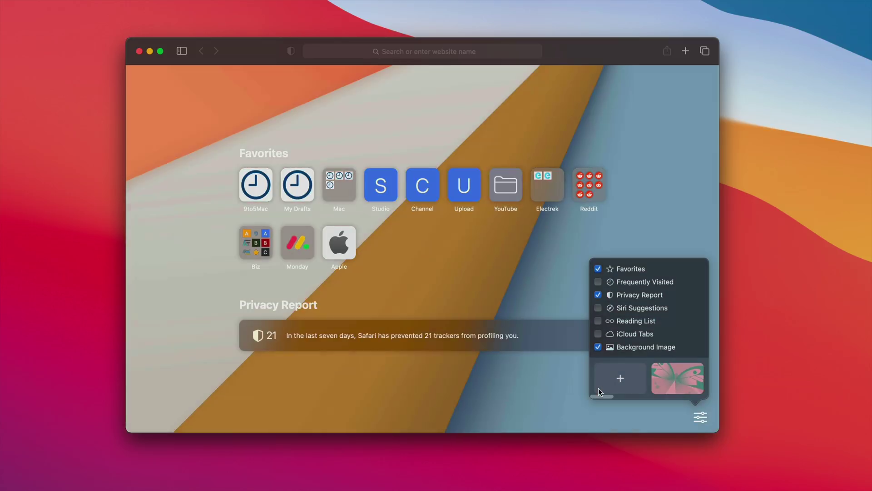
pyautogui.click(669, 385)
pyautogui.hscroll(3, 666, 380)
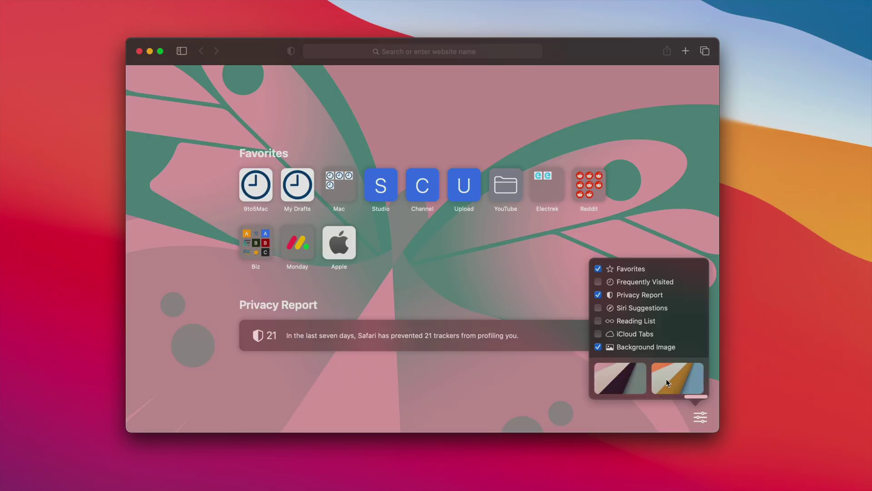
pyautogui.click(666, 378)
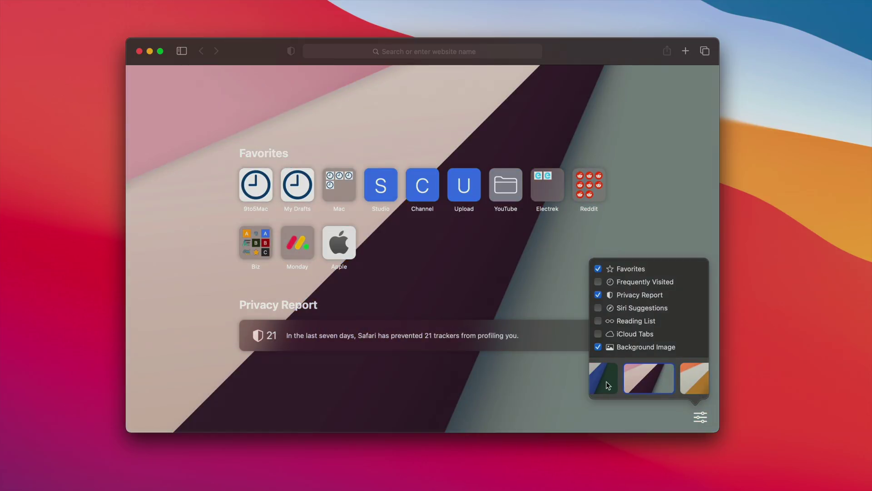
pyautogui.click(606, 381)
pyautogui.hscroll(2, 645, 380)
pyautogui.click(650, 379)
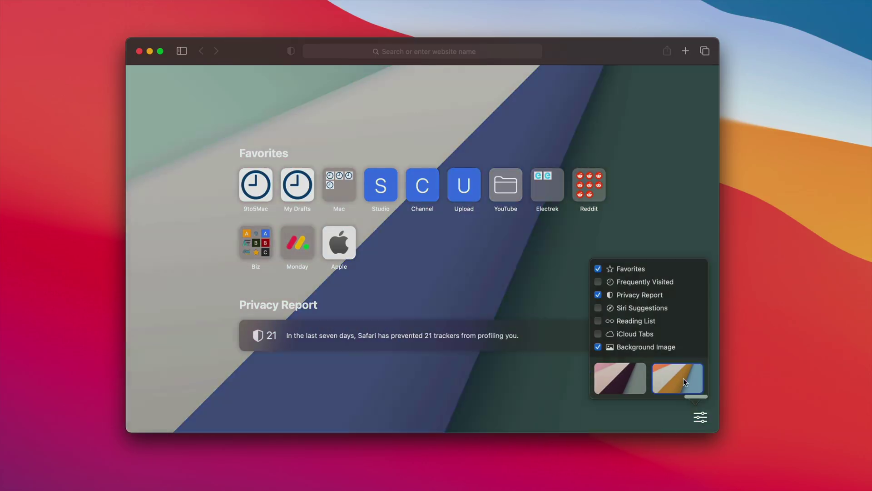
pyautogui.click(560, 284)
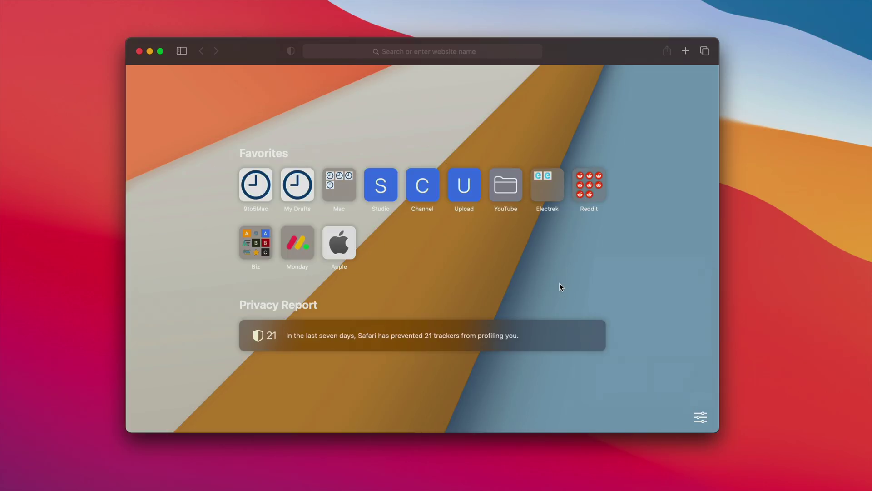
pyautogui.click(263, 189)
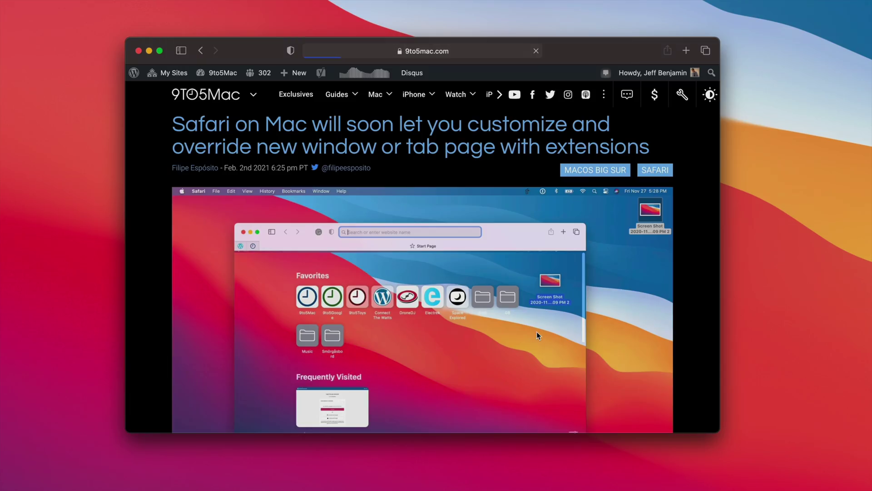
# - Read the 9to5Mac article, then open a new Safari window showing the customized start page
pyautogui.scroll(-10, 536, 331)
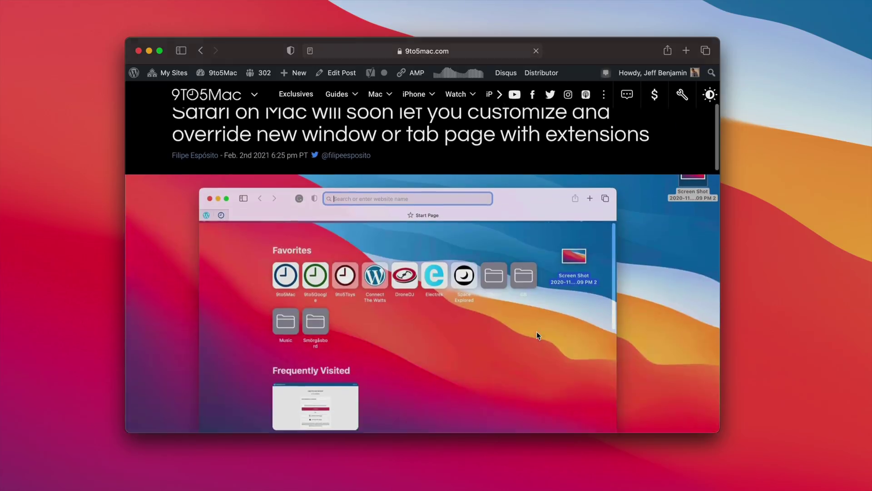
pyautogui.scroll(-7, 536, 331)
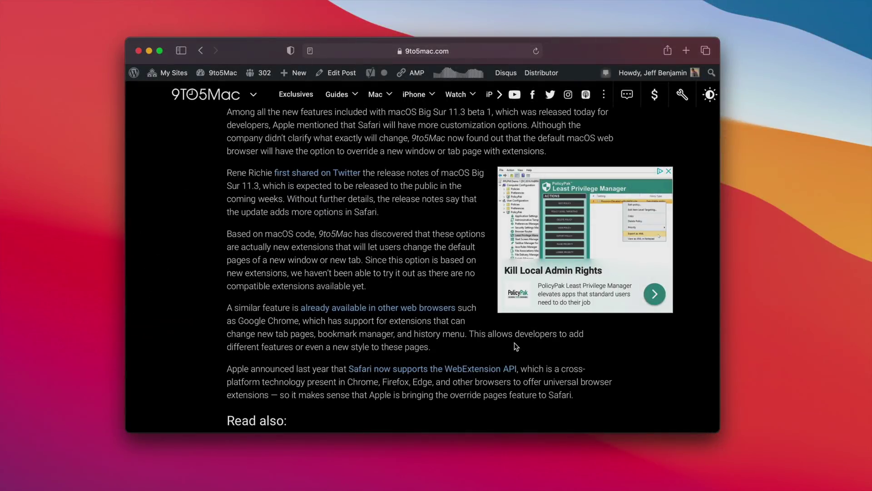
pyautogui.press('super+n')
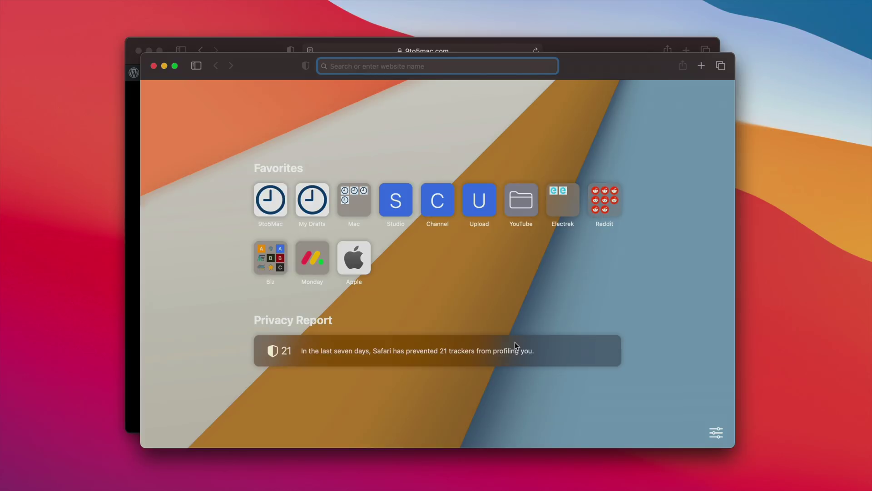
pyautogui.click(716, 434)
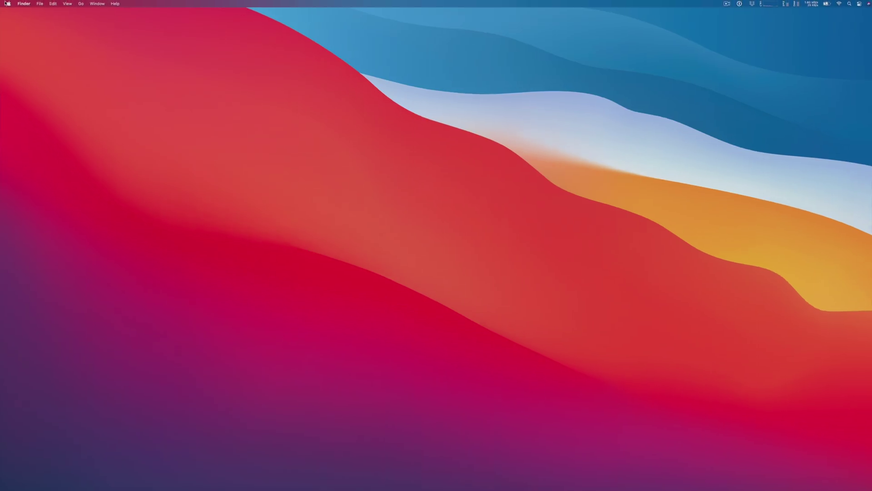
# - Open About This Mac from the Apple menu and view its Support tab with AppleCare information
pyautogui.click(10, 4)
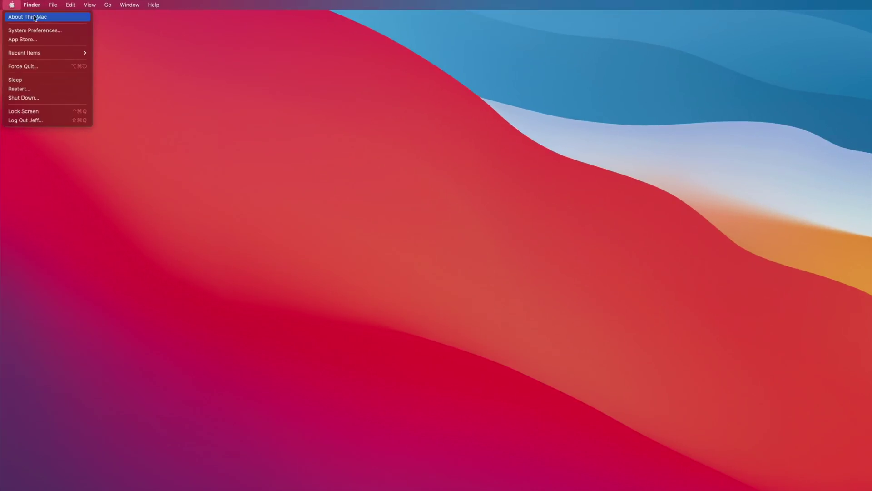
pyautogui.click(60, 17)
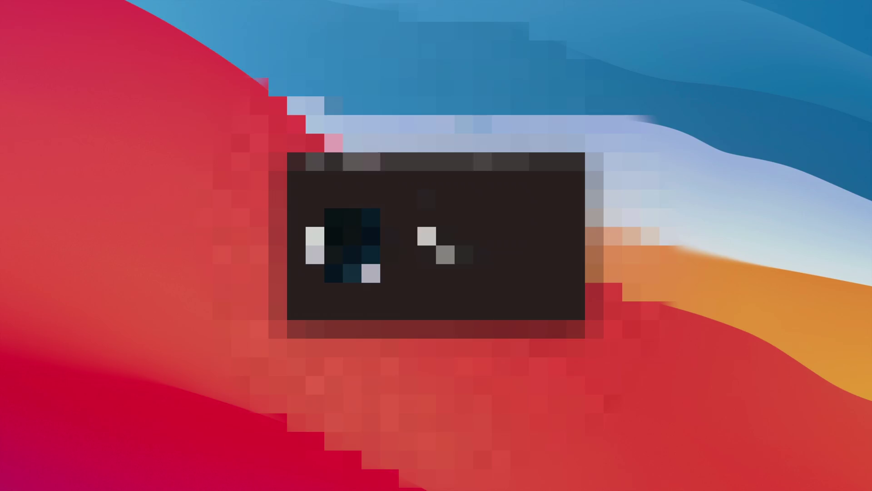
pyautogui.click(466, 159)
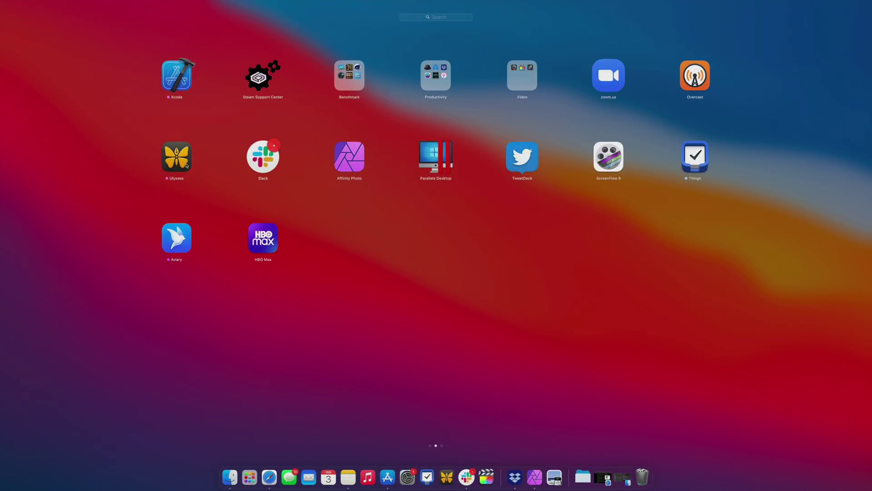
# - Swipe Launchpad back to the page with Xcode, Slack, Affinity Photo and HBO Max
pyautogui.hscroll(-3, 288, 197)
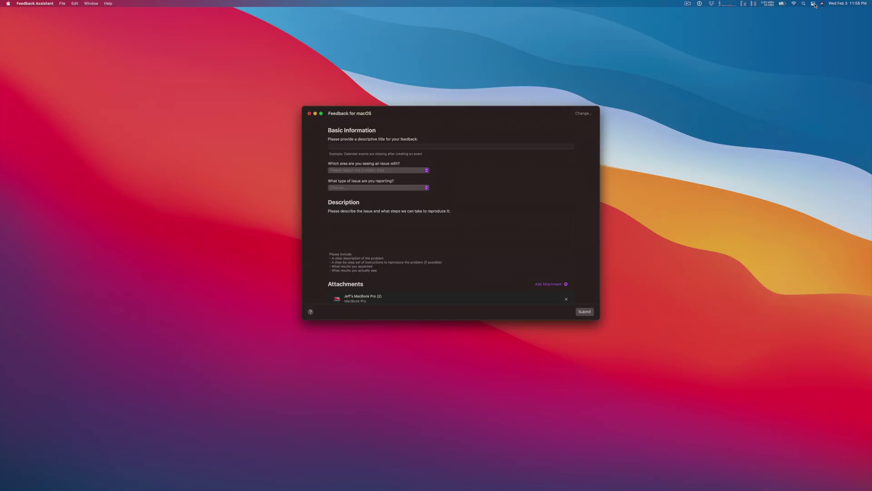
# - Switch the sound output to the Satellite speaker in Control Center
pyautogui.click(818, 4)
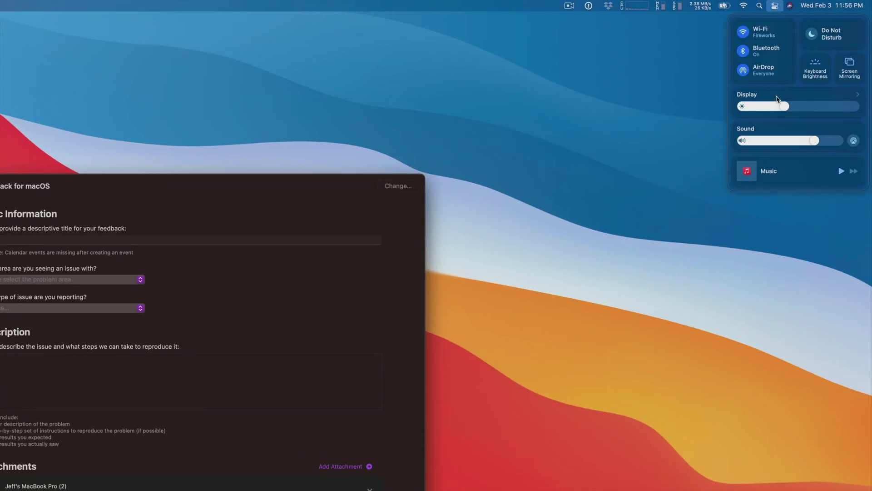
pyautogui.click(791, 129)
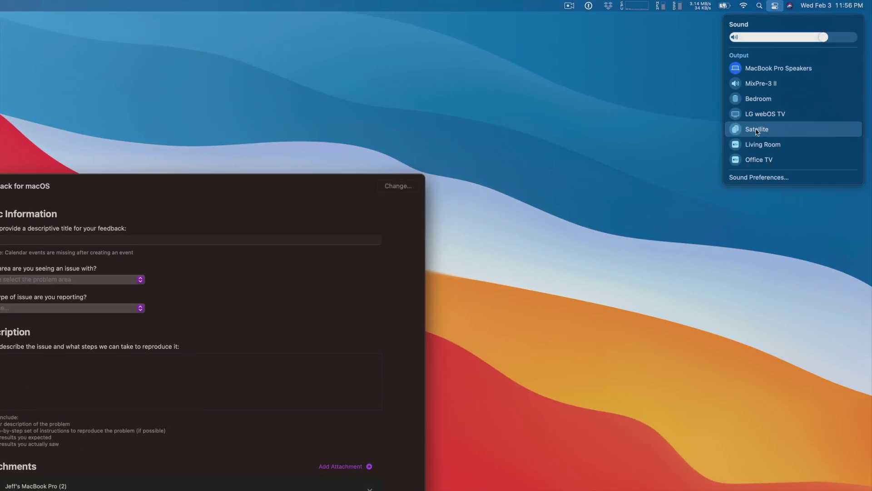
pyautogui.click(736, 130)
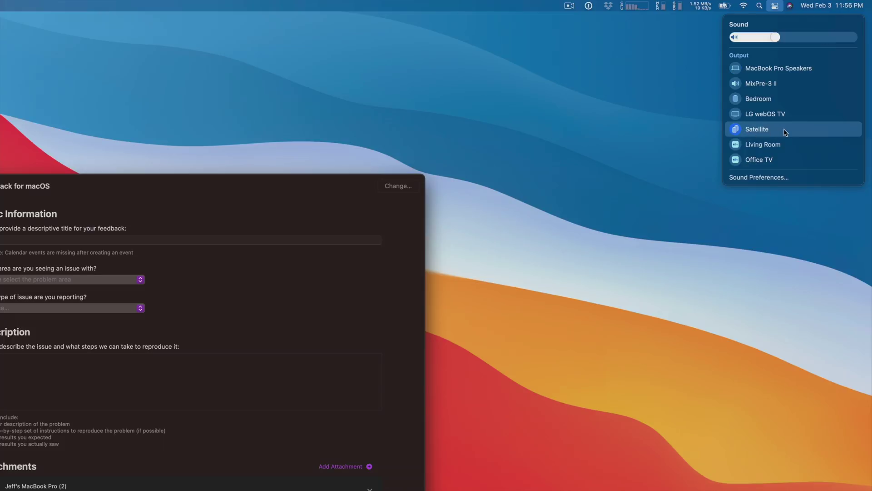
# - Take a window screenshot of the sound output panel with Cmd+Shift+4 and Space
pyautogui.press('super+shift+4')
pyautogui.press('space')
pyautogui.click(783, 129)
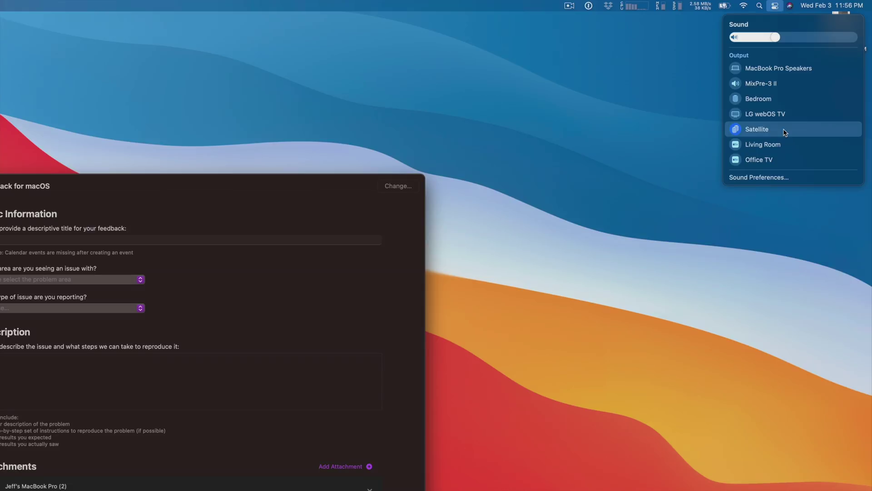
# - Reopen Control Center's sound output list showing HomePod mini and Office speakers
pyautogui.click(779, 210)
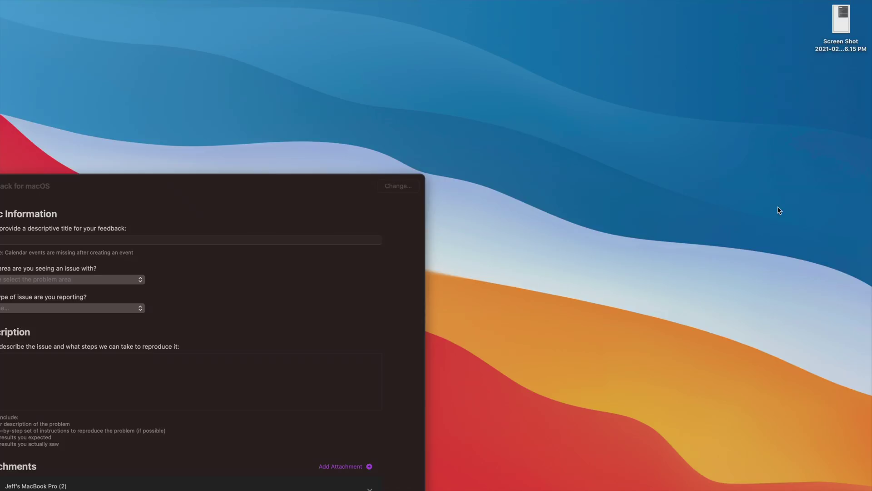
pyautogui.moveTo(833, 3)
pyautogui.click(776, 5)
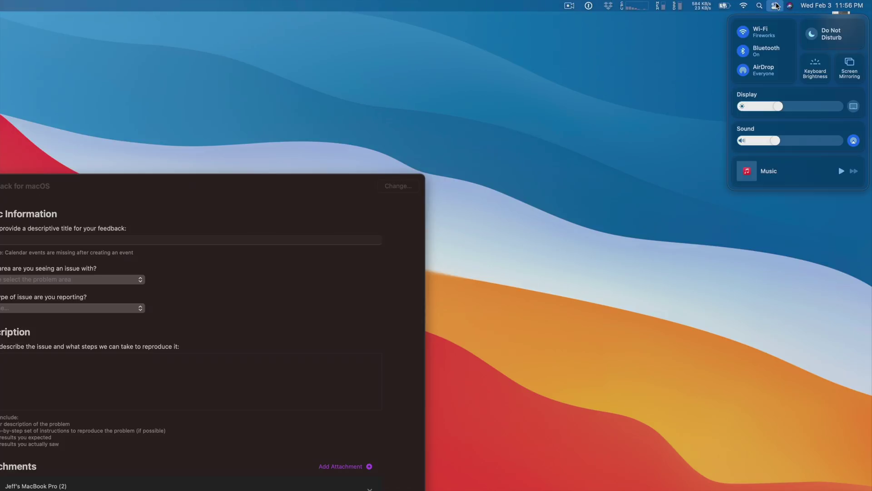
pyautogui.click(781, 127)
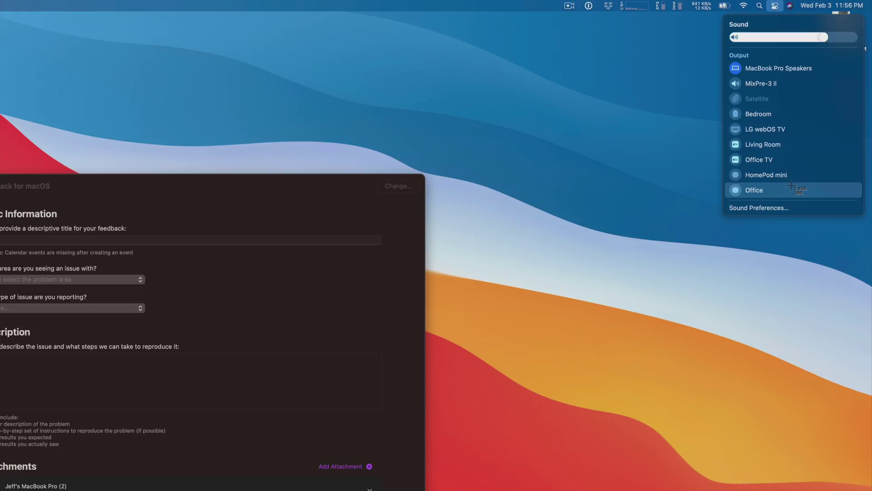
# - Complete the description about HomePod mini glyphs, add 'This is in iOS', and submit the feedback
pyautogui.click(658, 156)
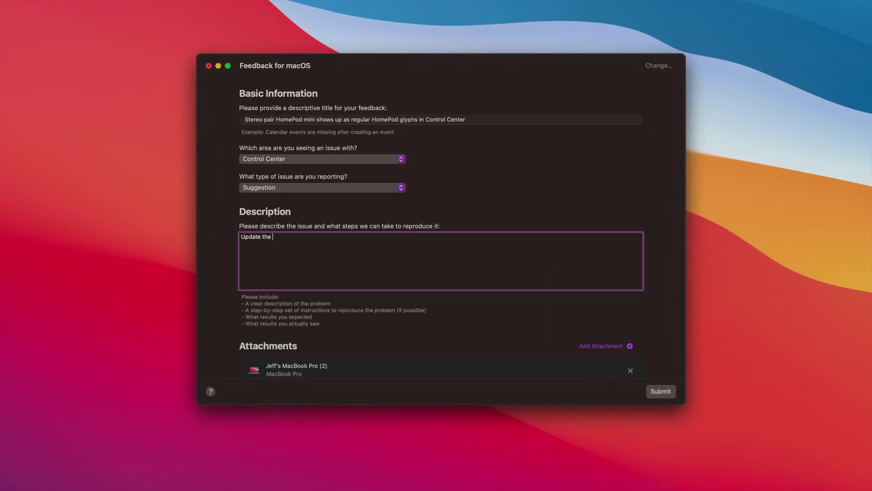
pyautogui.write('glyph to HomePod mini Glyphs. When standalone, the proper HomePod mini glyphs are displayed.')
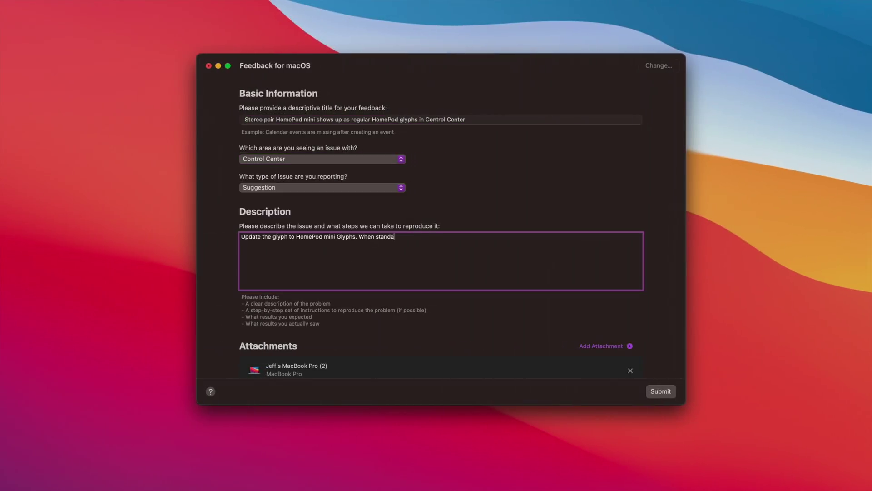
pyautogui.write('This is in iOS')
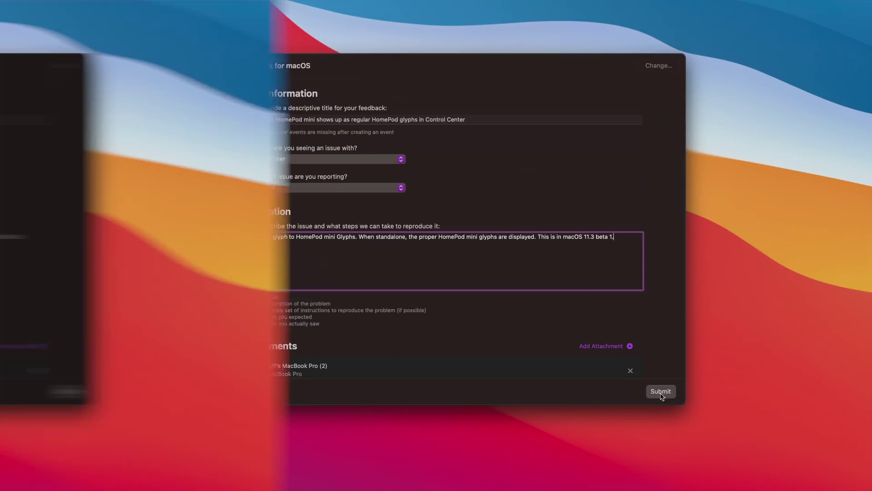
pyautogui.click(659, 391)
pyautogui.click(465, 278)
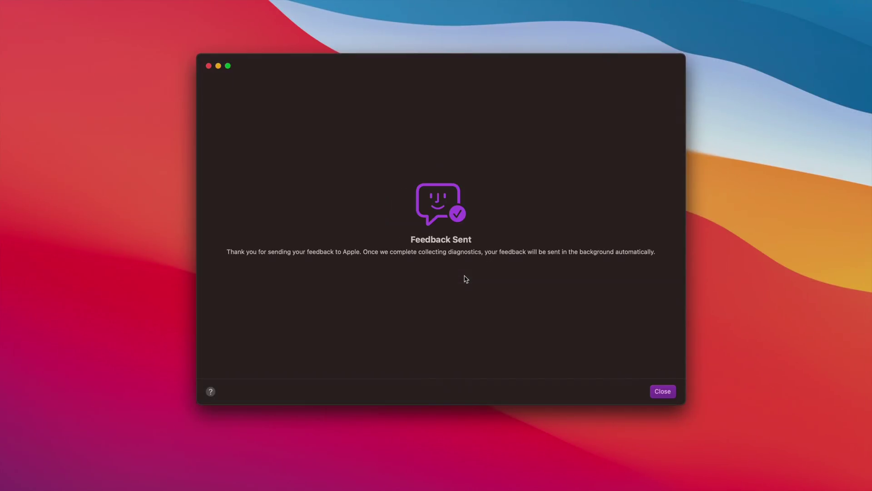